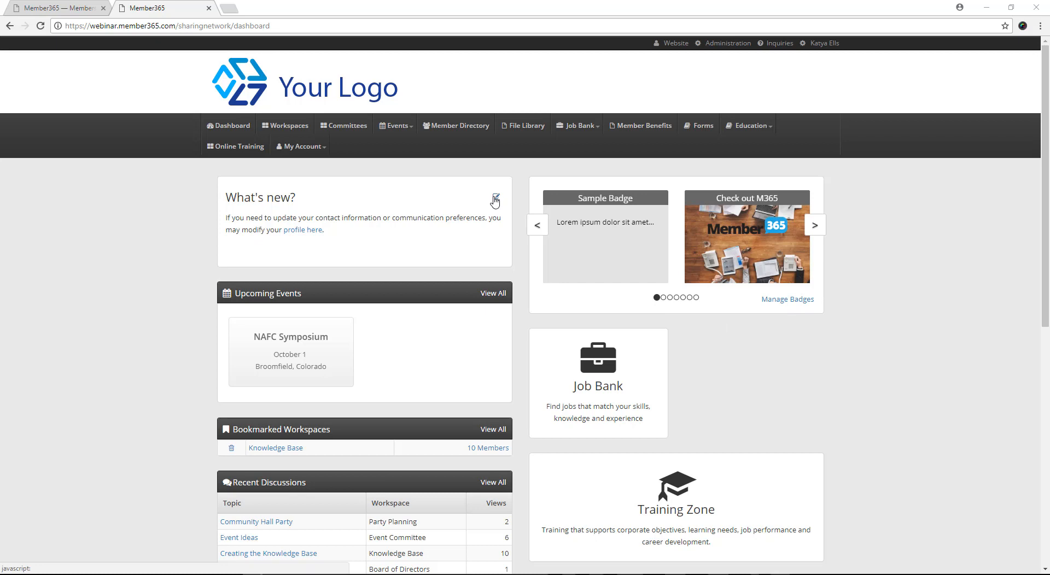
Step: Create a new workspace from Administration, name it "Gold Members Only" and assign it to the Gold Members category
left_click(719, 46)
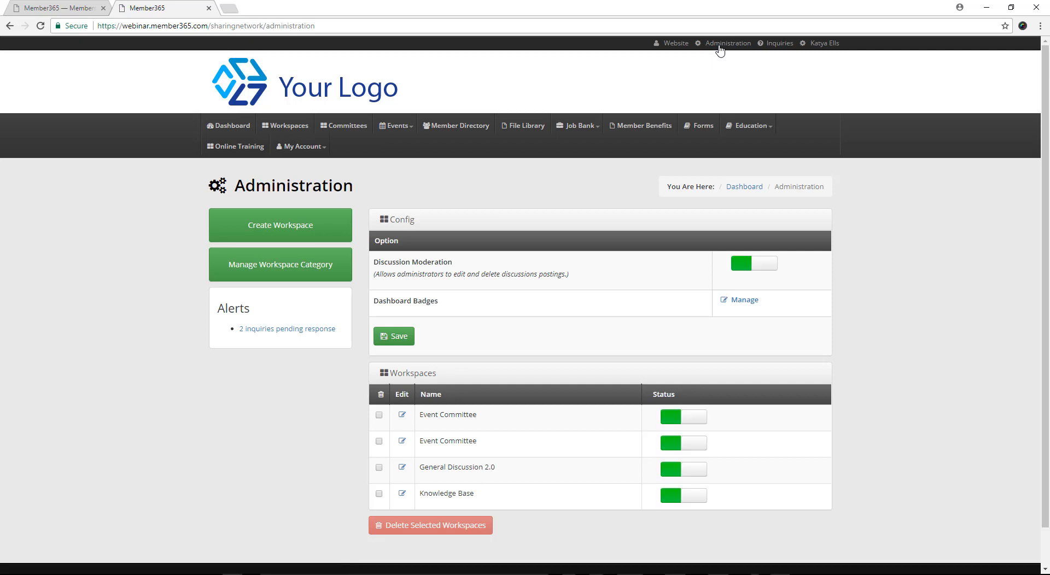
scroll(956, 351, "down", 2)
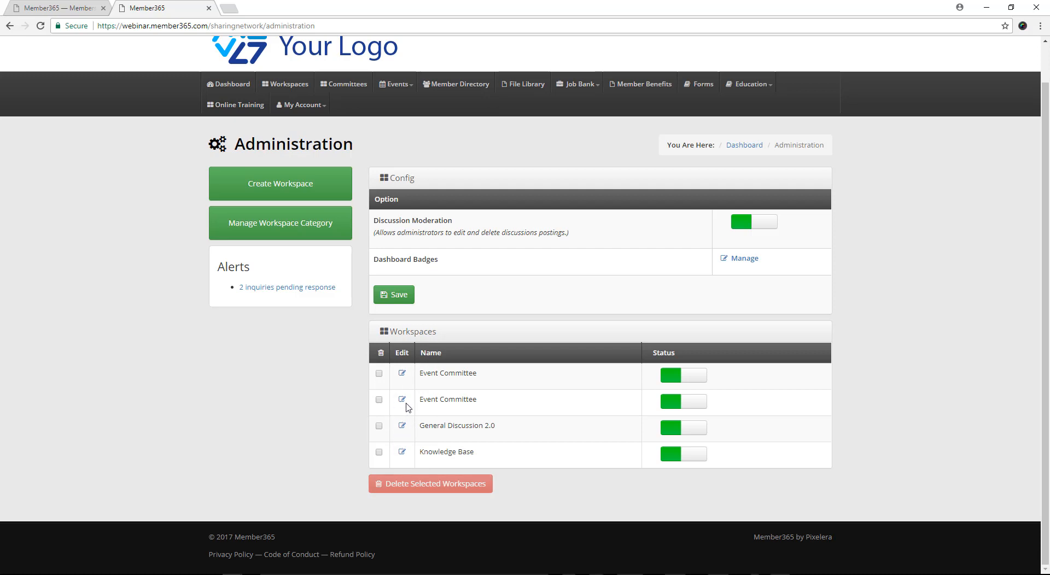
left_click(339, 183)
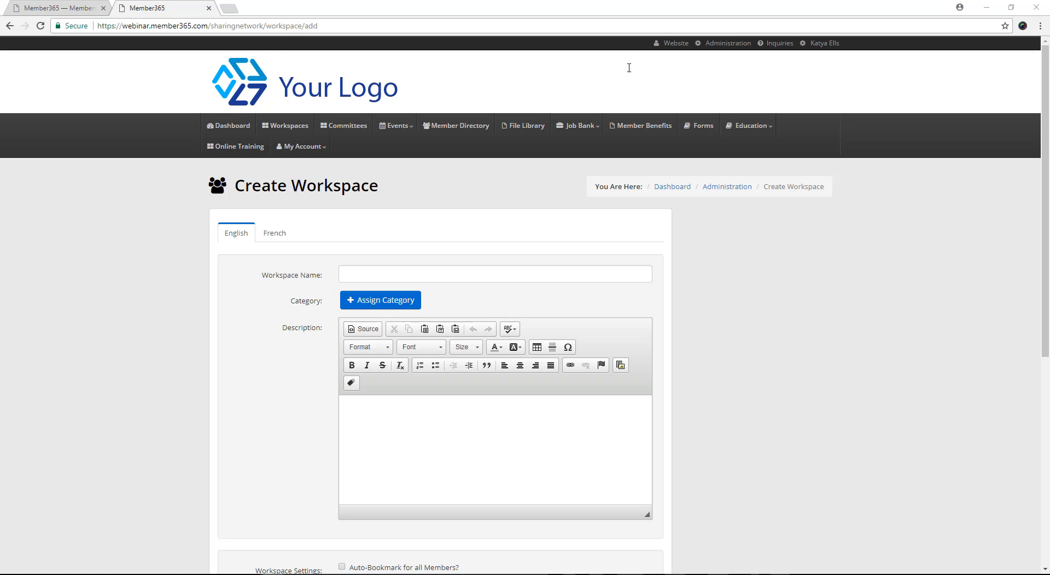
left_click(584, 275)
type("Gold Members Only")
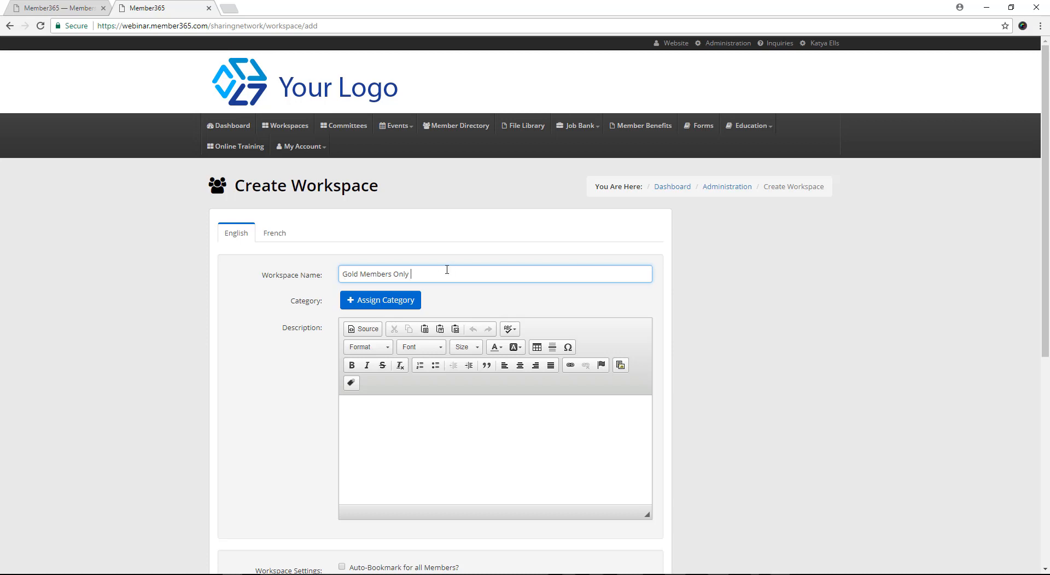
left_click(385, 305)
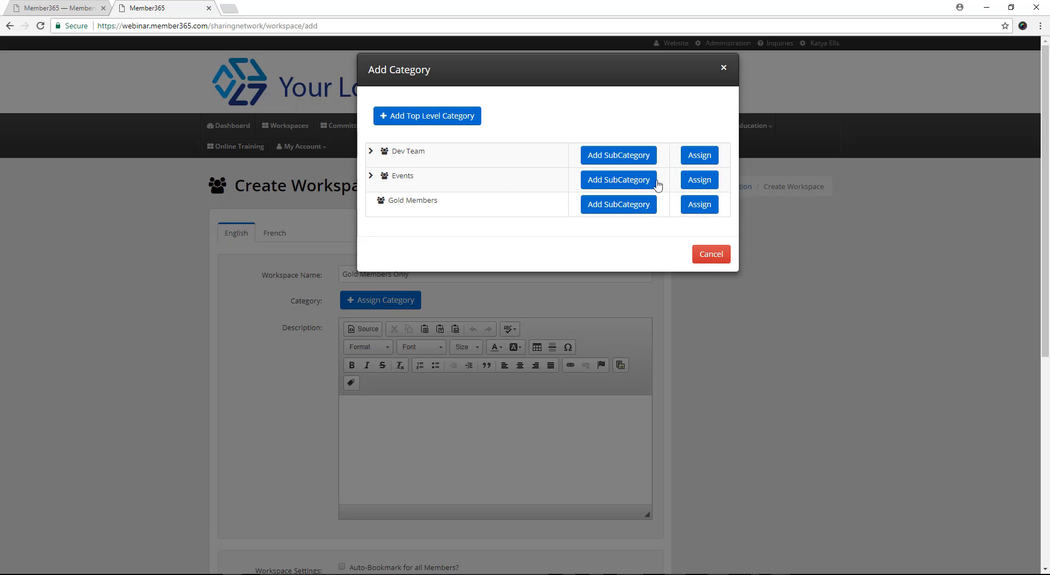
left_click(711, 207)
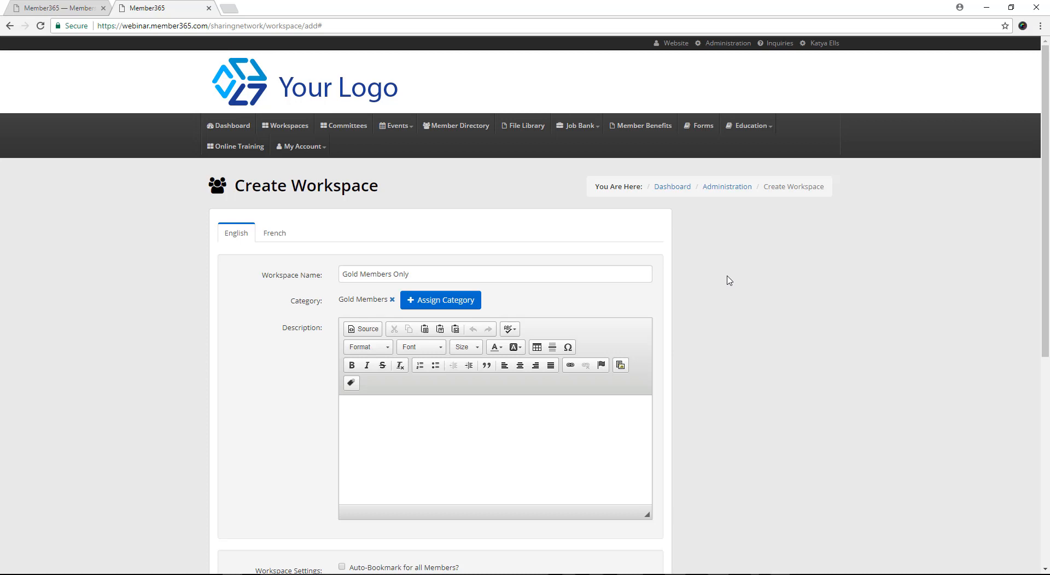
Step: Paste the prepared description about Gold members posting ideas, sharing files and holding discussions into the workspace's Description
left_click(438, 440)
left_click(450, 433)
type("This is a place where Gold members can post their ideas, upcoming news they'd like to share, meeting minutes, etc. Share Files, Post discussions and comments.")
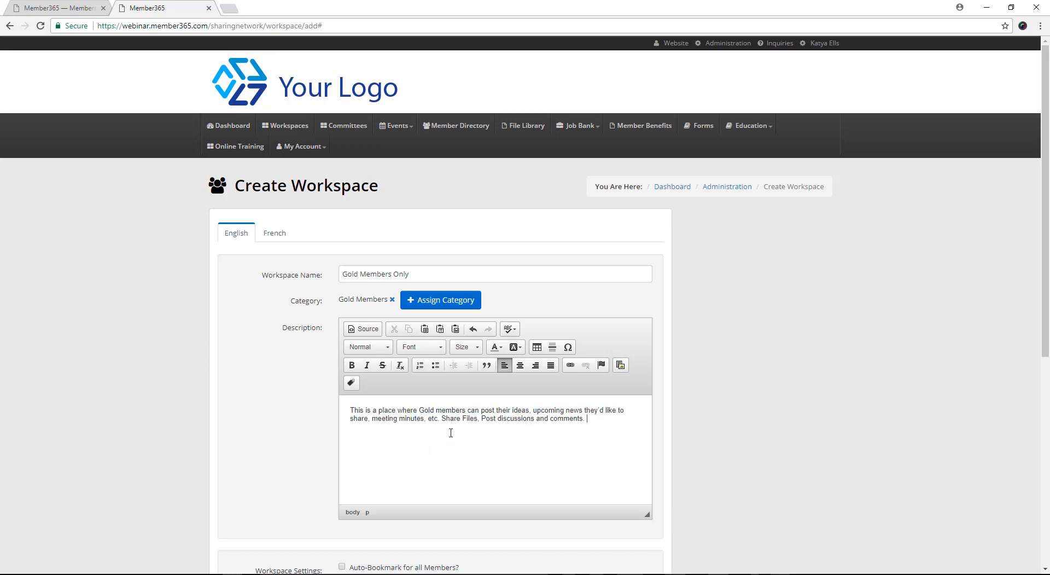
left_click_drag(454, 418, 583, 420)
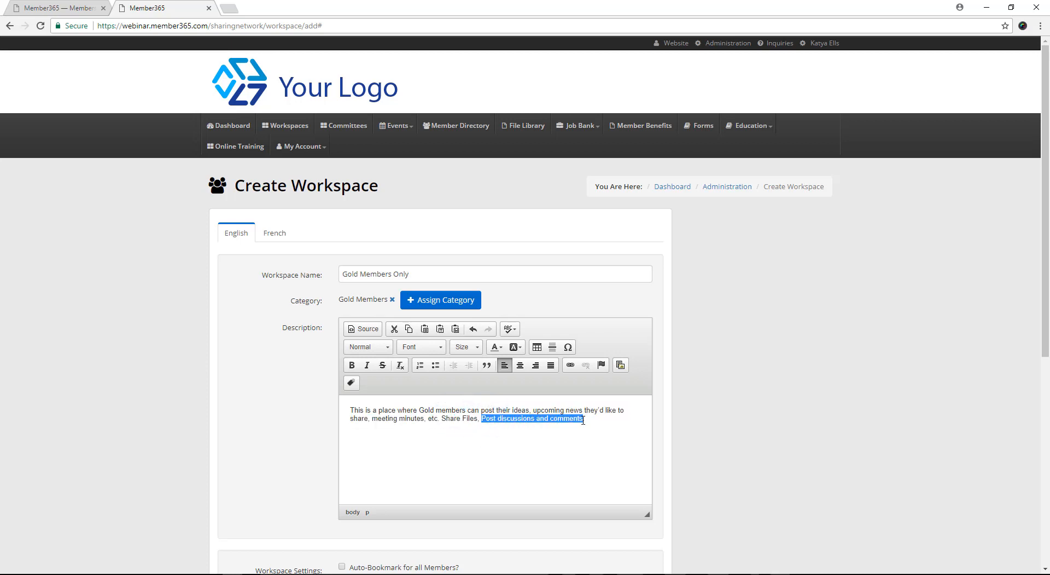
left_click(600, 423)
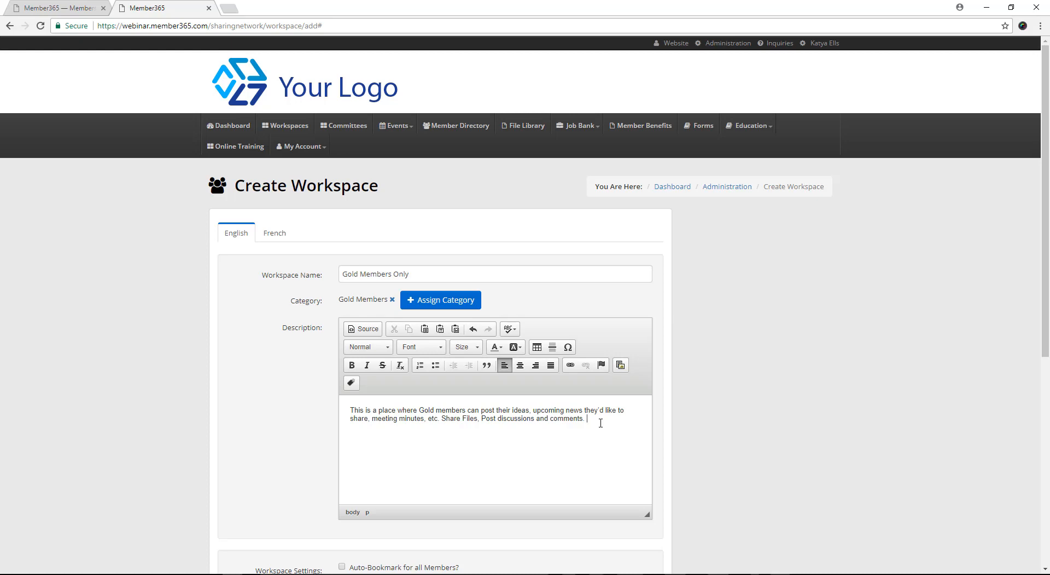
Step: Turn on Force Notification in the workspace settings to view its frequency options, and turn it off again
scroll(687, 427, "down", 1)
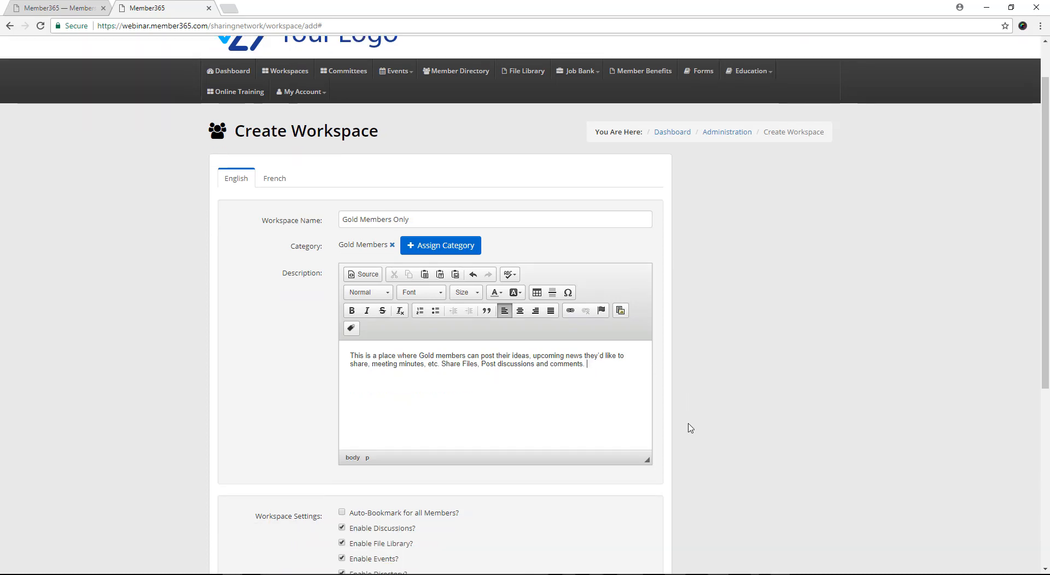
scroll(691, 429, "down", 3)
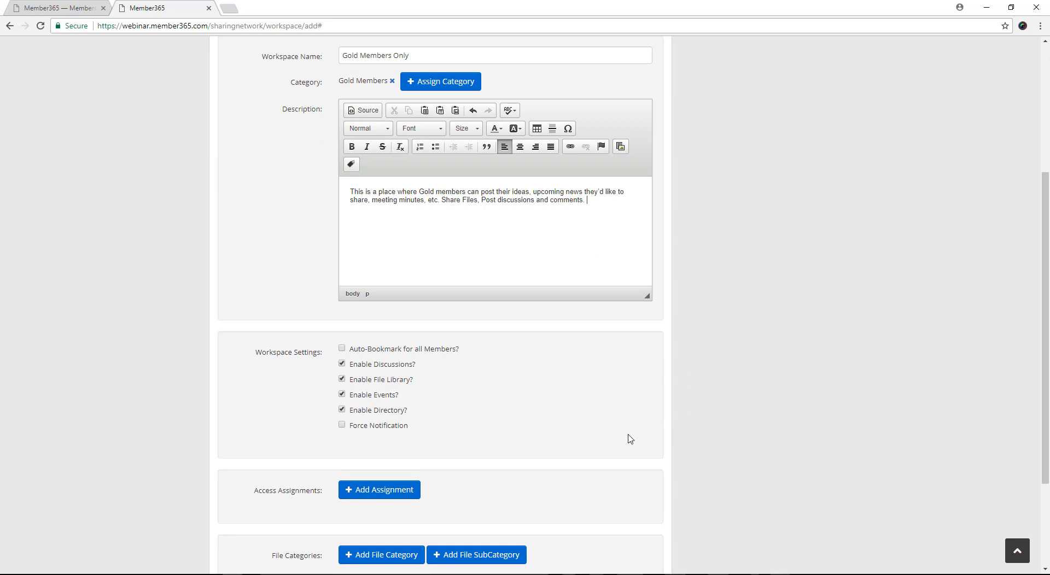
scroll(574, 432, "down", 2)
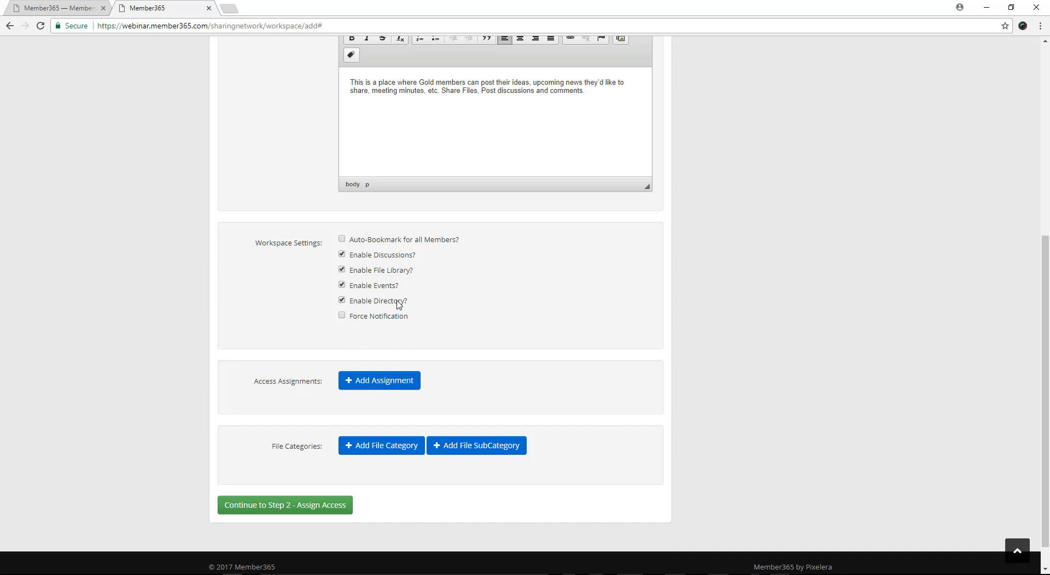
left_click(342, 316)
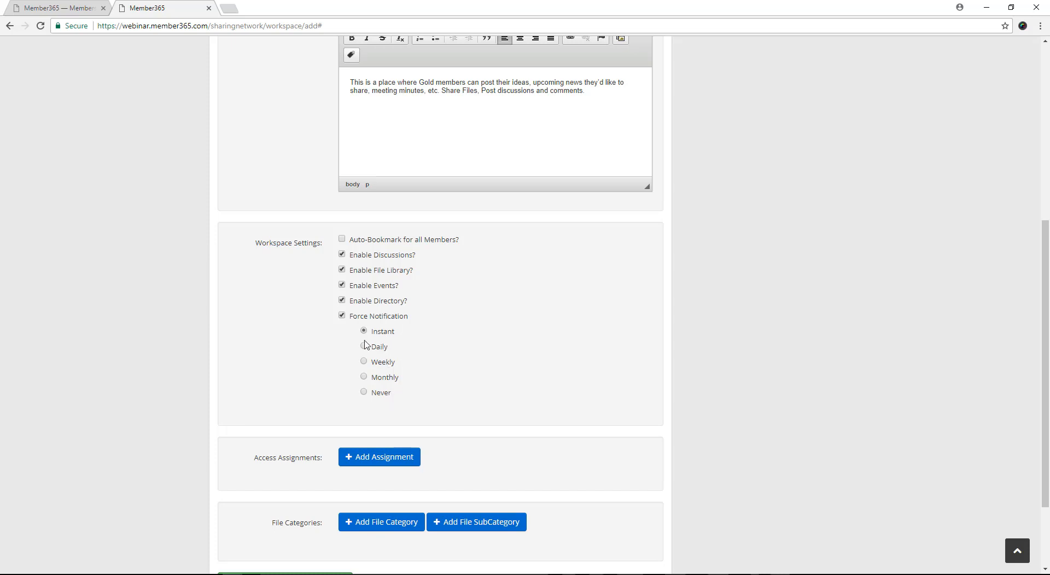
left_click(342, 316)
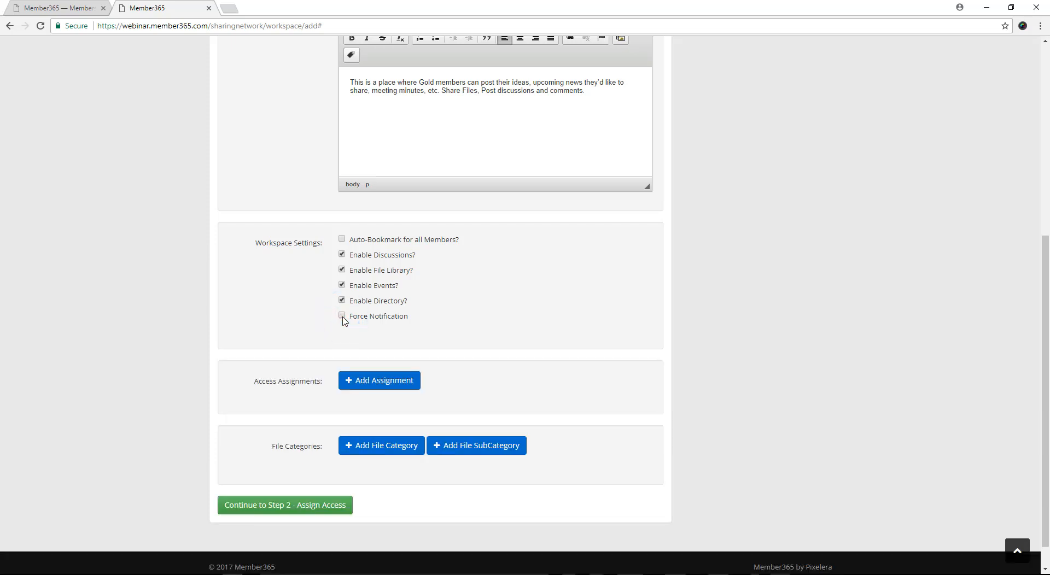
Step: Start an access assignment by member category/subscription and choose Gold as the member type
scroll(602, 366, "down", 1)
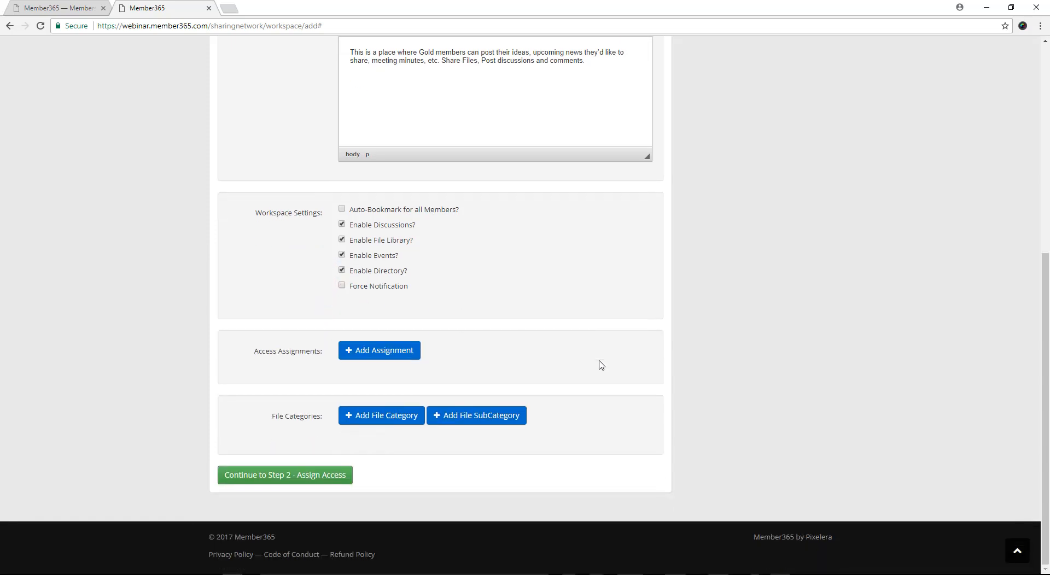
left_click(399, 353)
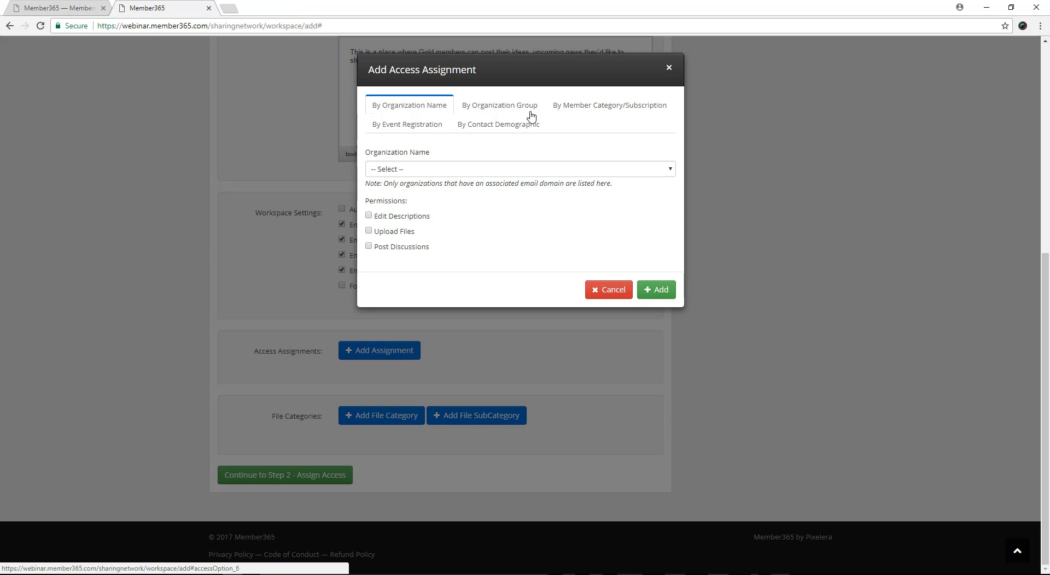
left_click(614, 109)
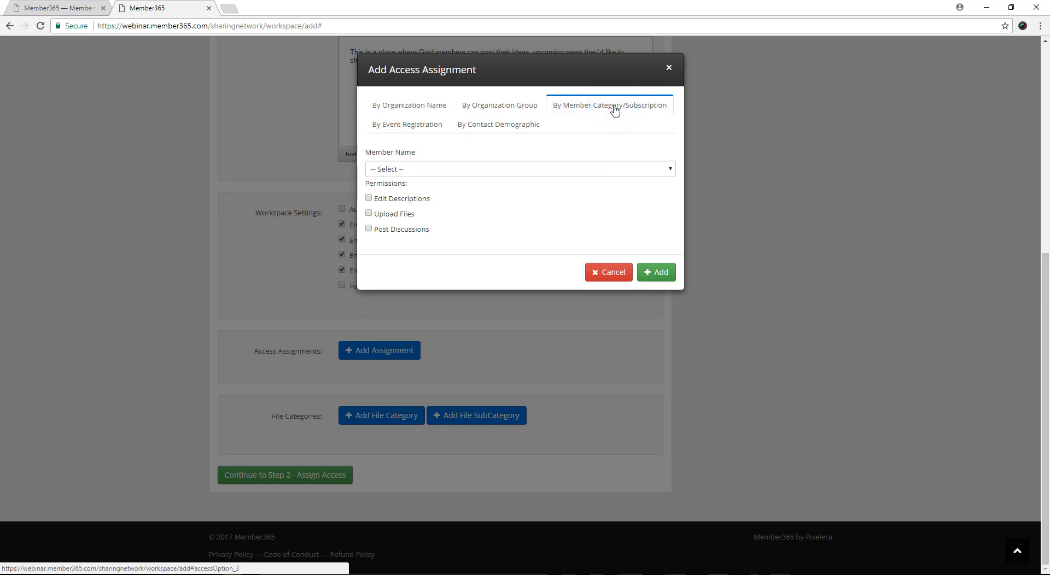
left_click(557, 169)
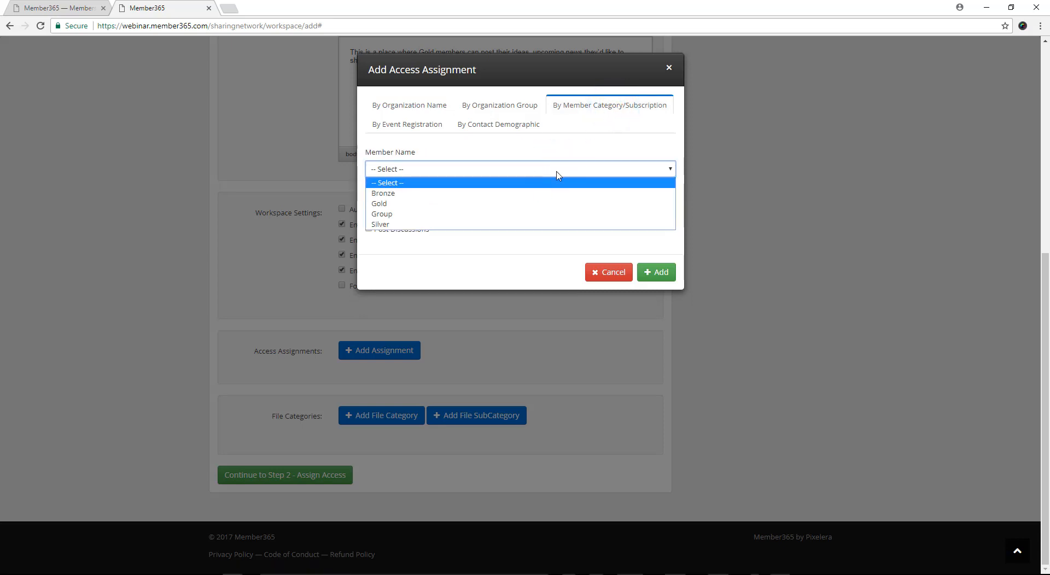
left_click(527, 204)
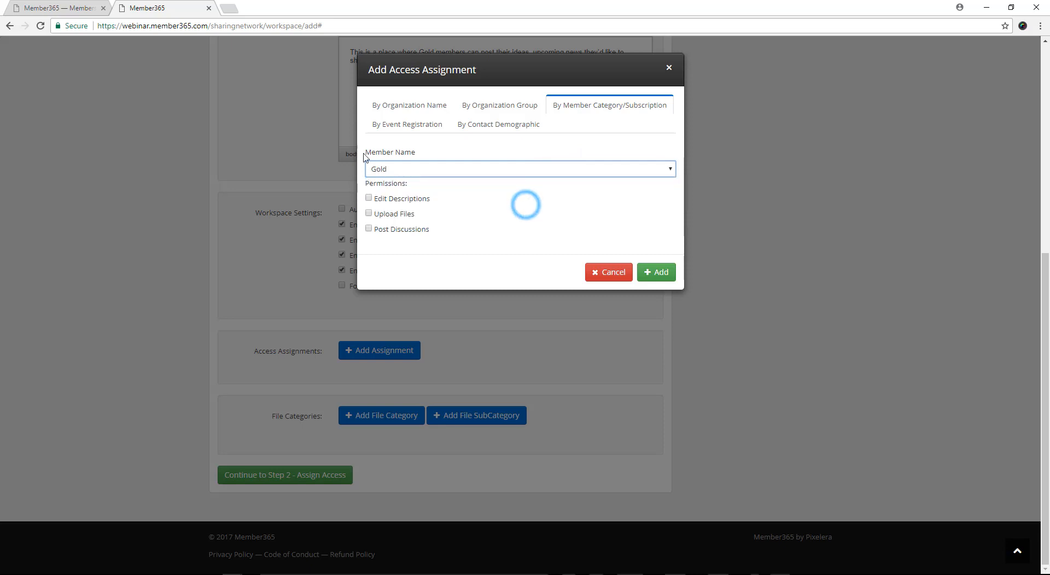
Step: Look at the event registration and contact demographic assignment options, and return to the member category assignment
left_click(389, 122)
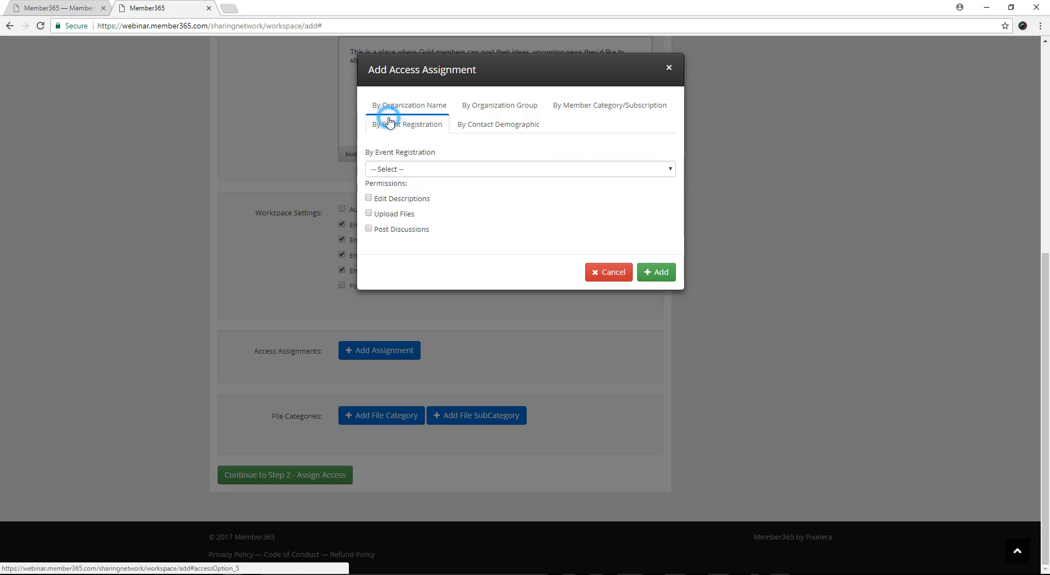
left_click(481, 124)
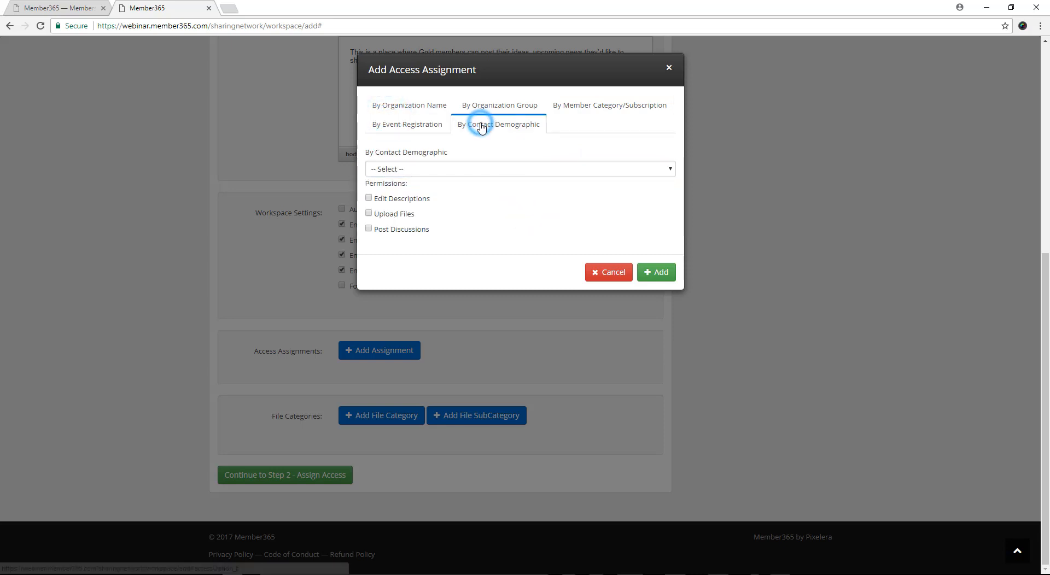
left_click(607, 106)
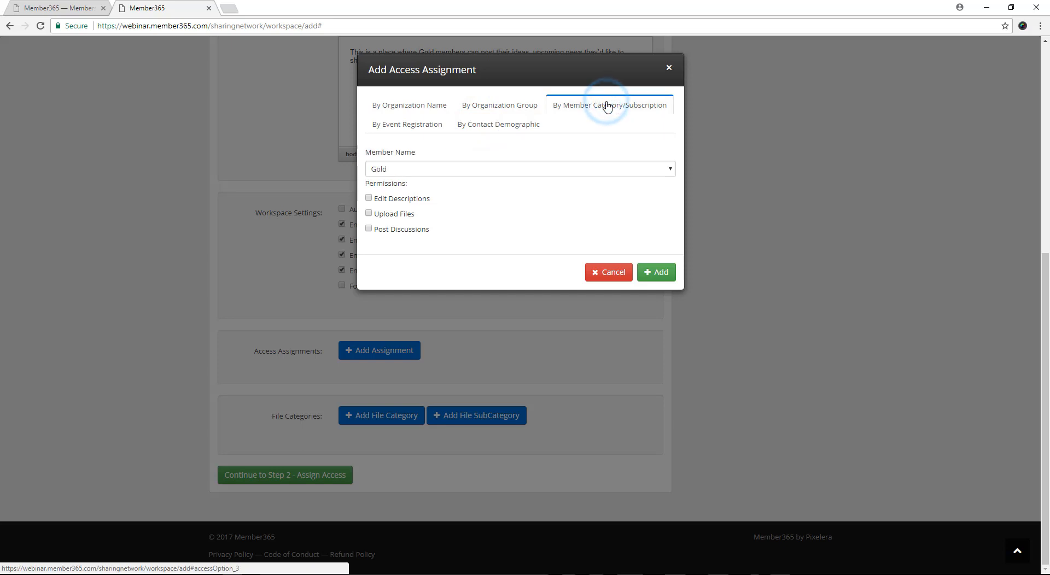
Step: Grant Gold members only the Upload Files and Post Discussions permissions and add the access assignment
left_click(368, 198)
left_click(369, 213)
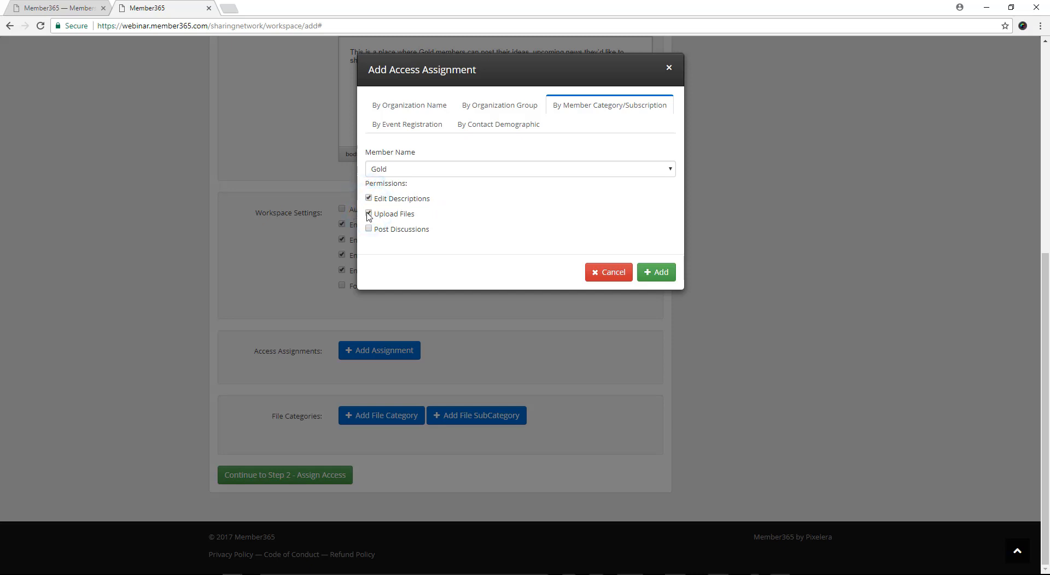
left_click(368, 229)
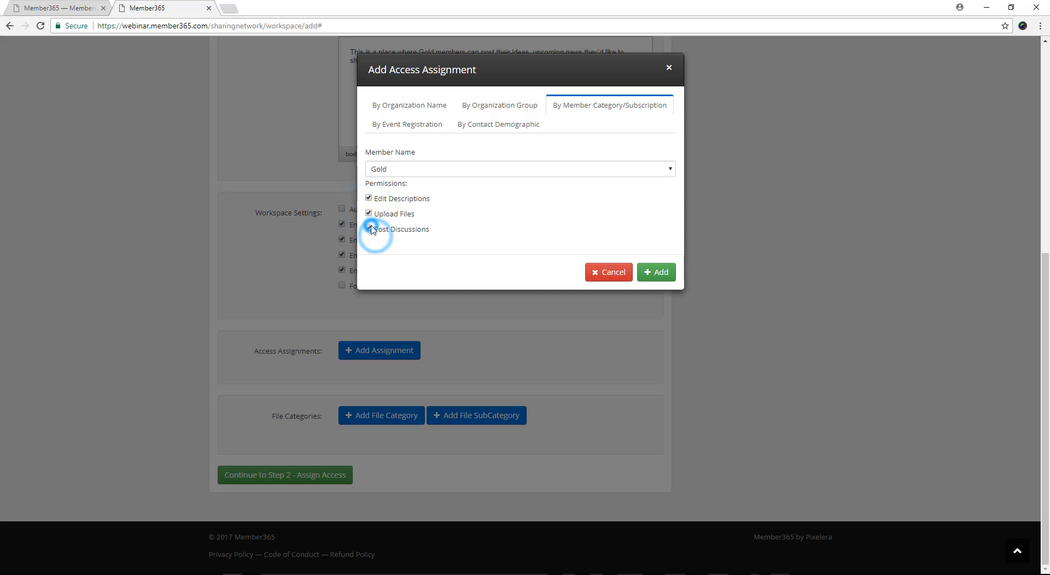
left_click(369, 198)
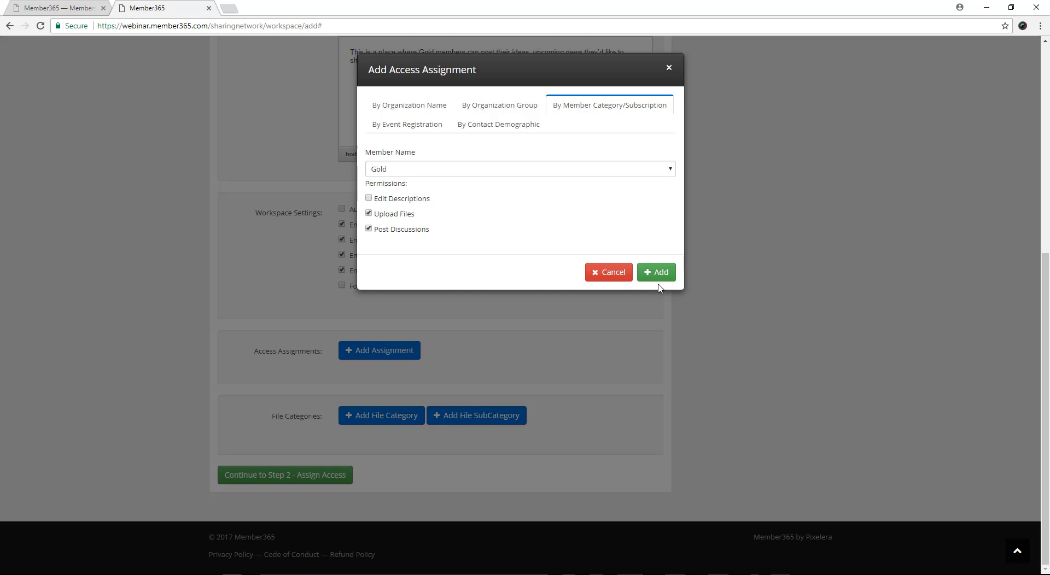
left_click(669, 276)
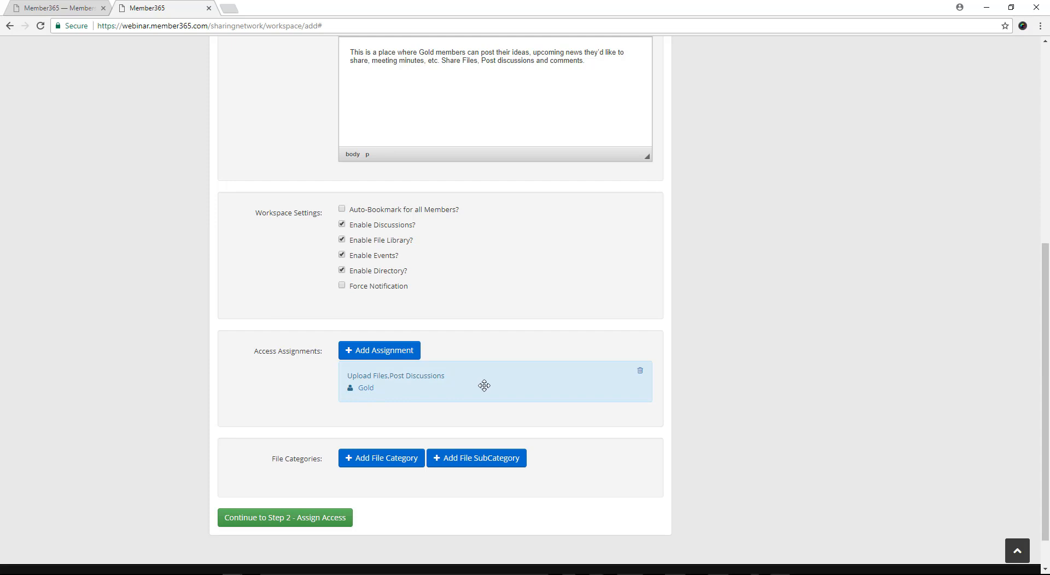
Step: Continue to the Assign Access stage and give the first listed member access with all permissions
scroll(671, 439, "down", 1)
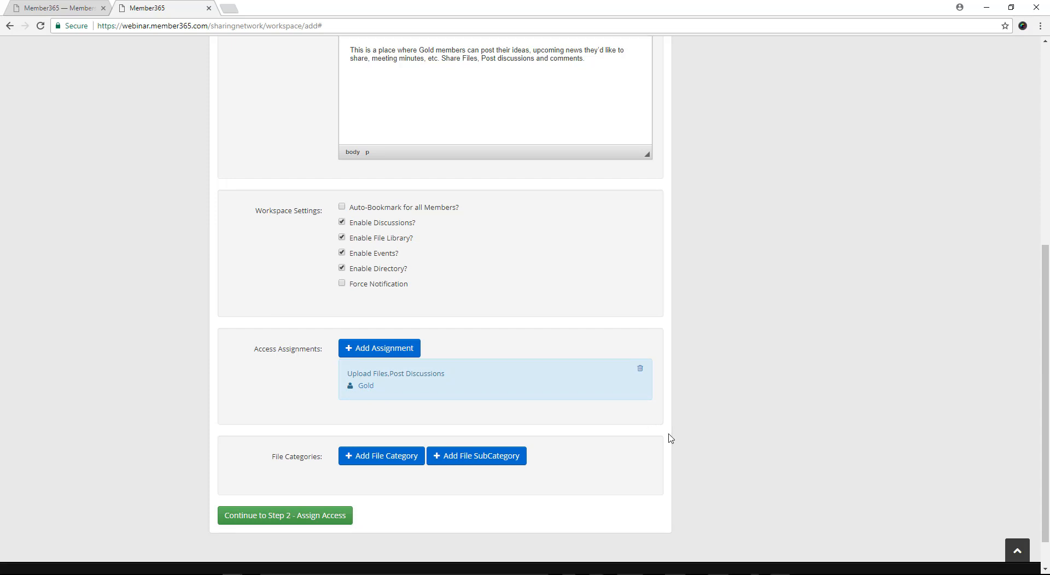
scroll(671, 439, "down", 1)
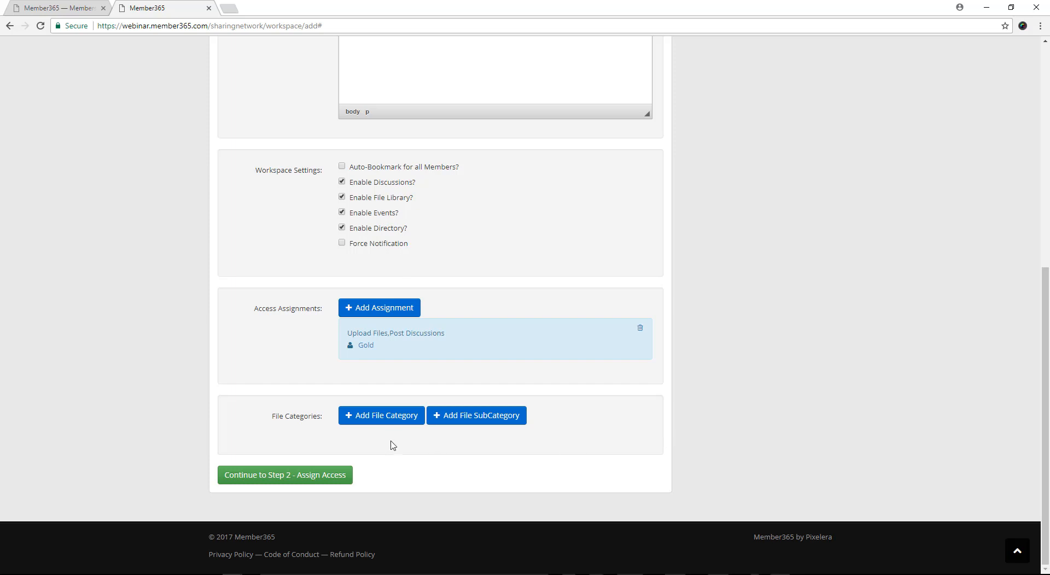
left_click(313, 477)
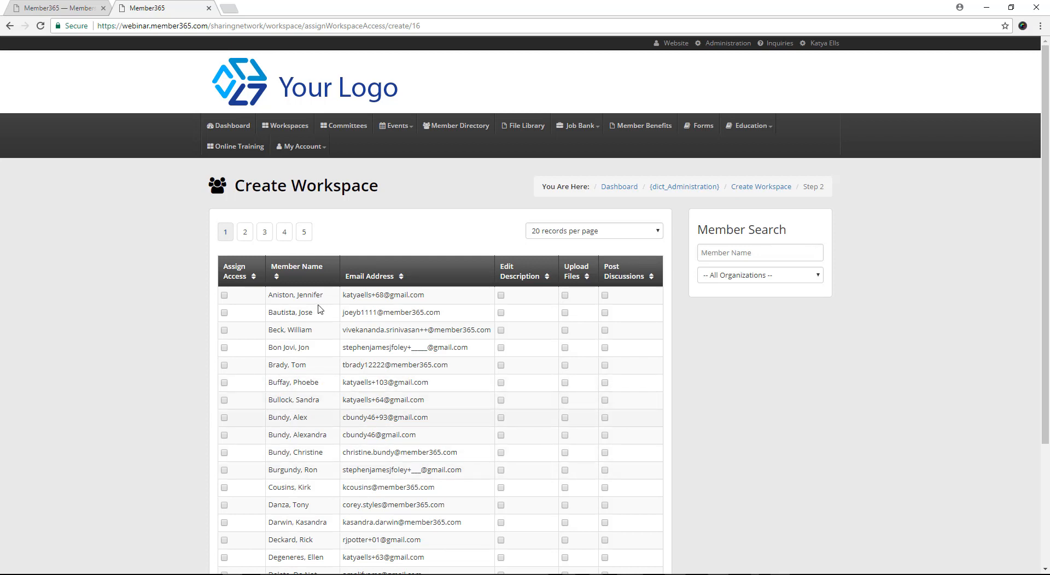
left_click(225, 296)
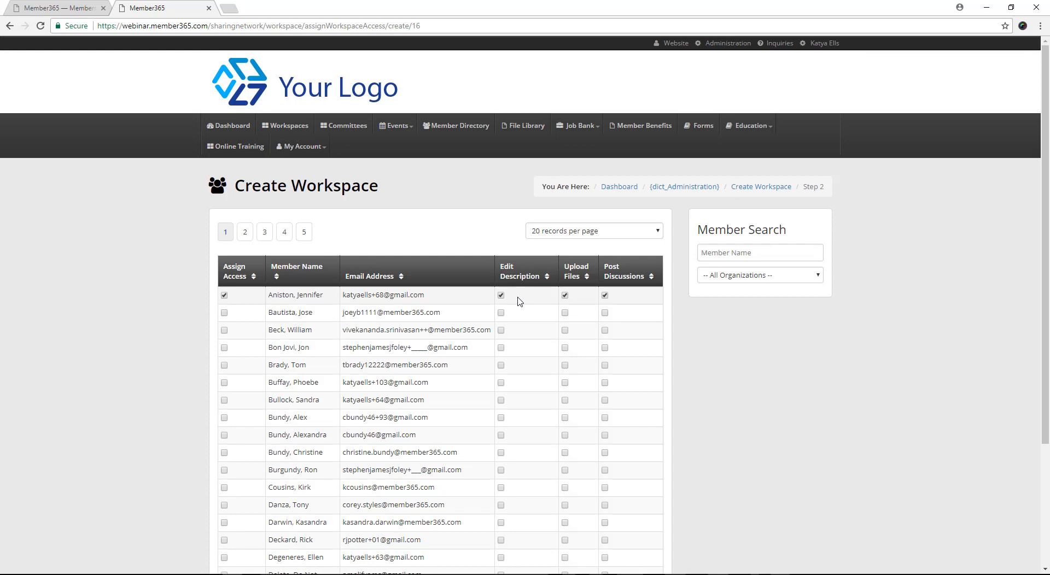
Step: Look over the rest of the member access list and return to the dashboard
scroll(814, 396, "down", 1)
scroll(813, 396, "down", 3)
scroll(813, 396, "up", 3)
left_click(812, 392)
left_click(232, 126)
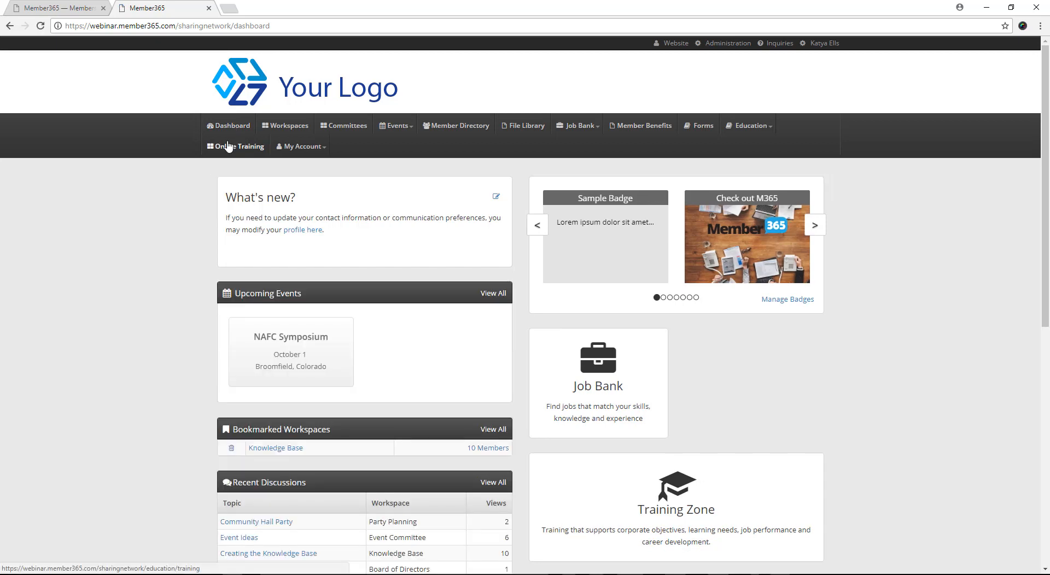
Step: Switch to the Member365 CRM, open the Event Committee in the Committees module and turn on its committee workspace
left_click(62, 11)
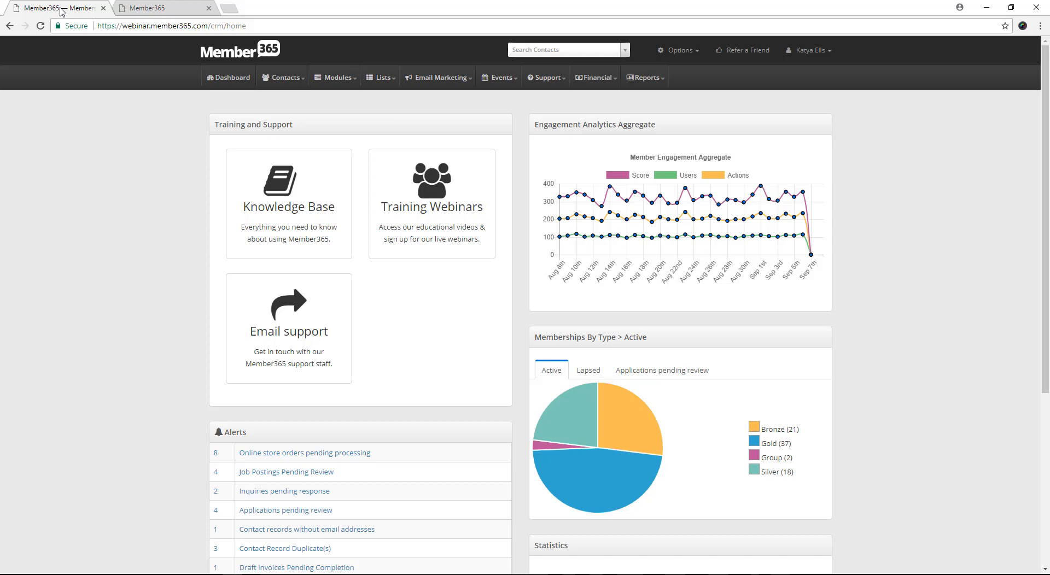
left_click(344, 79)
left_click(348, 99)
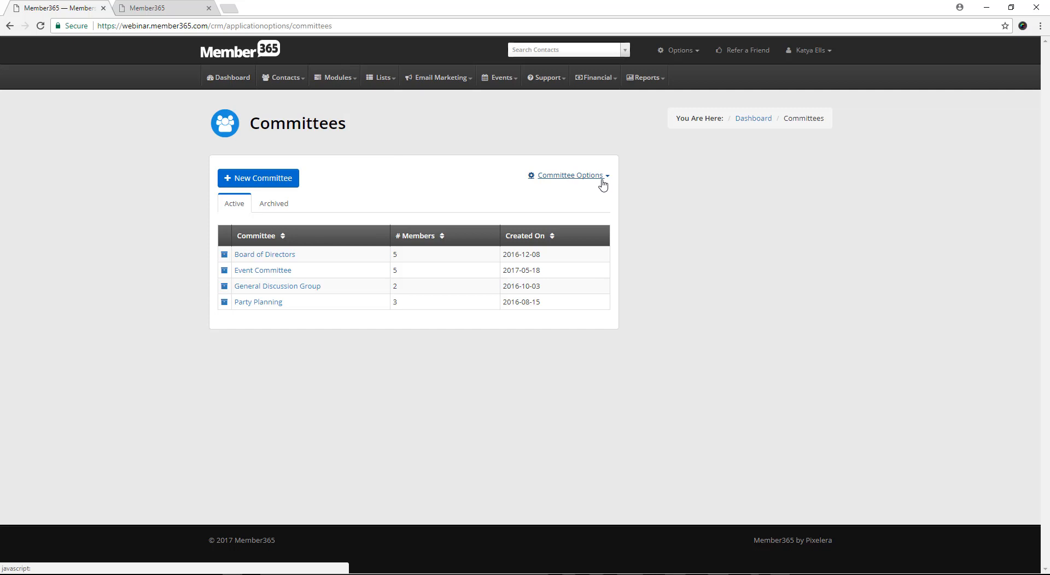
left_click(261, 271)
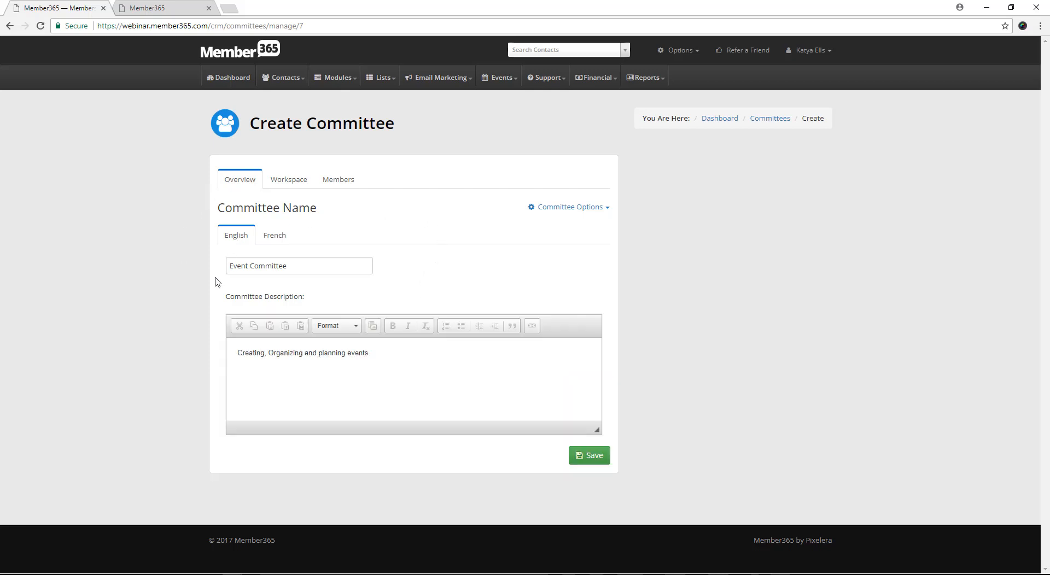
left_click(287, 181)
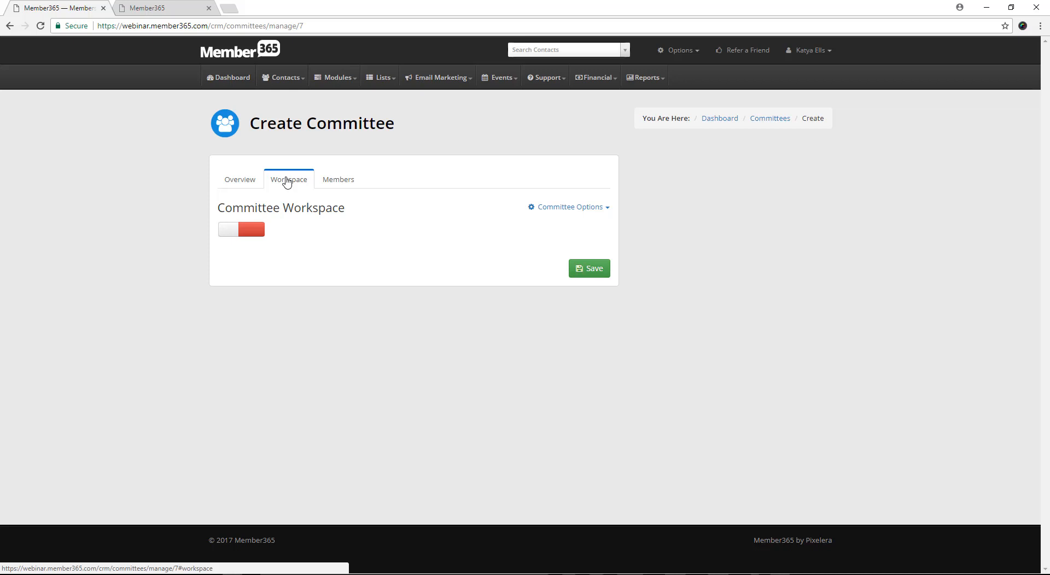
left_click(229, 230)
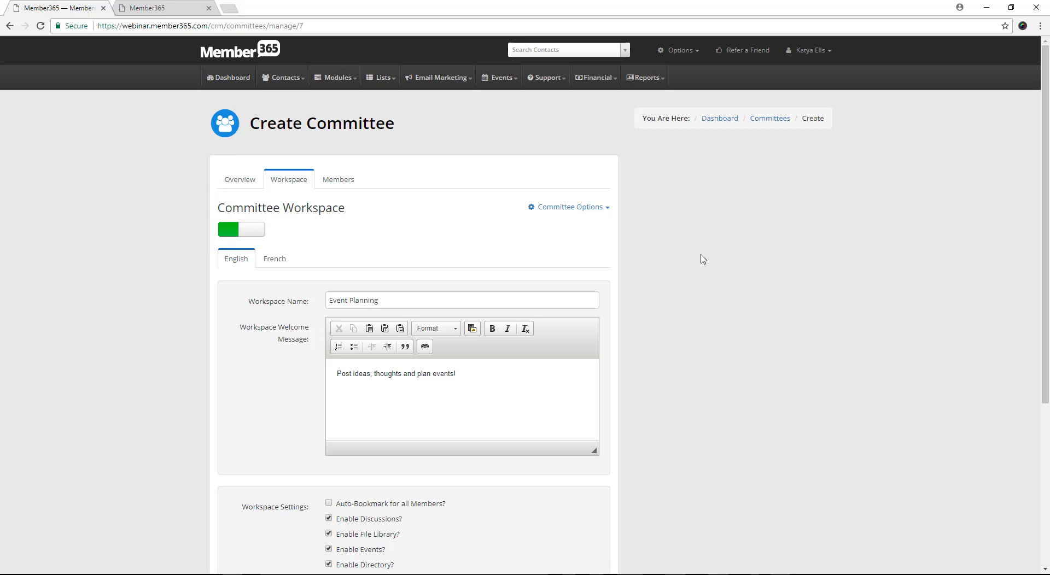
Step: Set the Event Committee workspace's forced notification frequency to Daily and save the committee
scroll(703, 259, "down", 1)
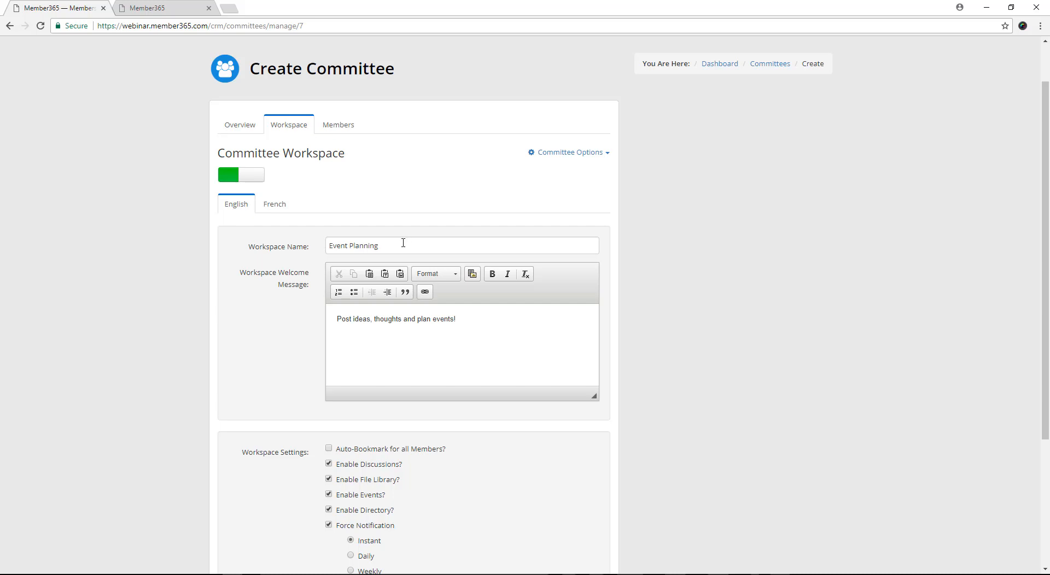
scroll(557, 308, "down", 1)
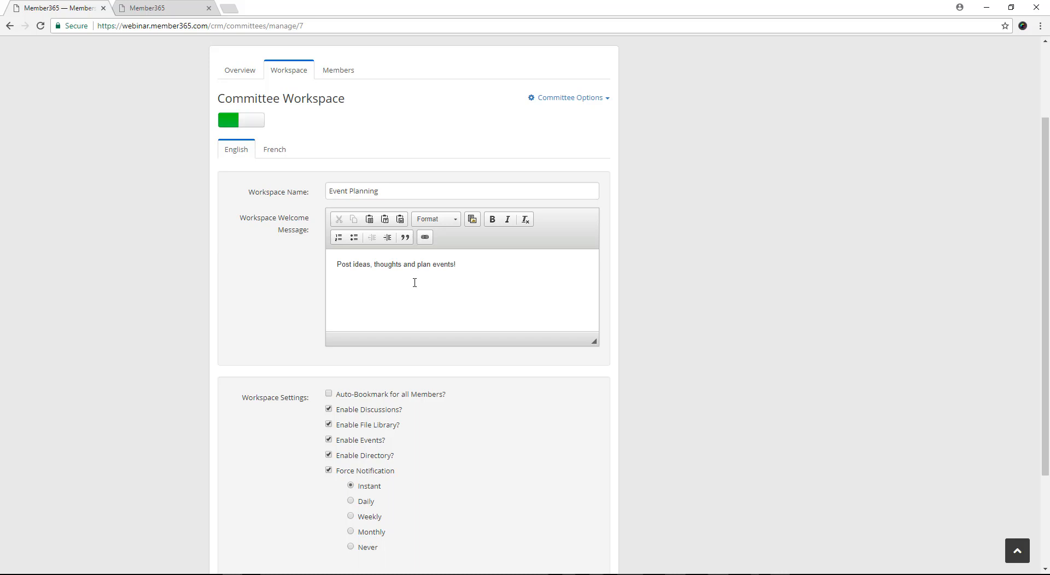
scroll(431, 299, "down", 2)
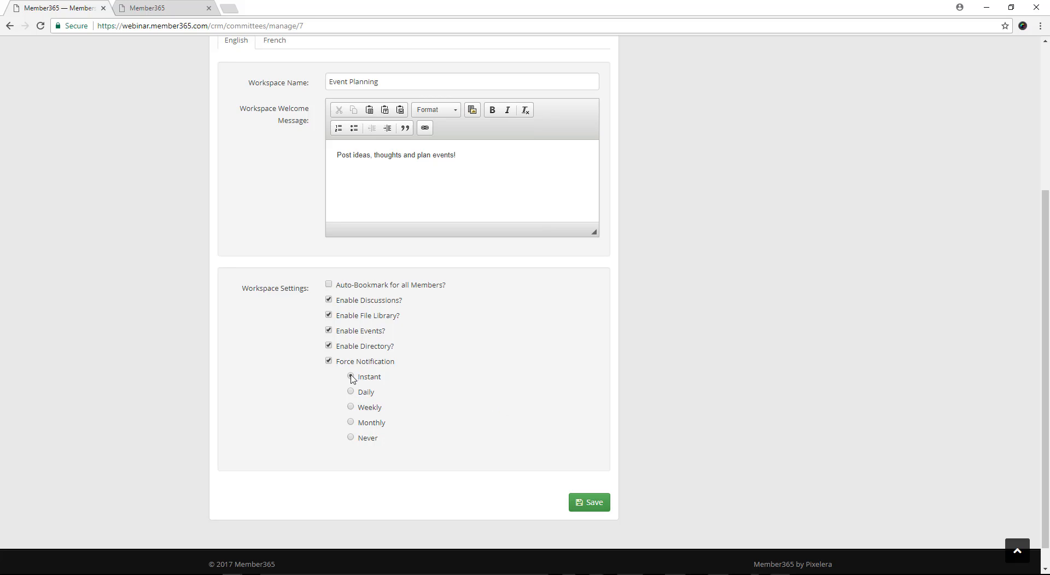
left_click(351, 408)
left_click(351, 393)
left_click(586, 505)
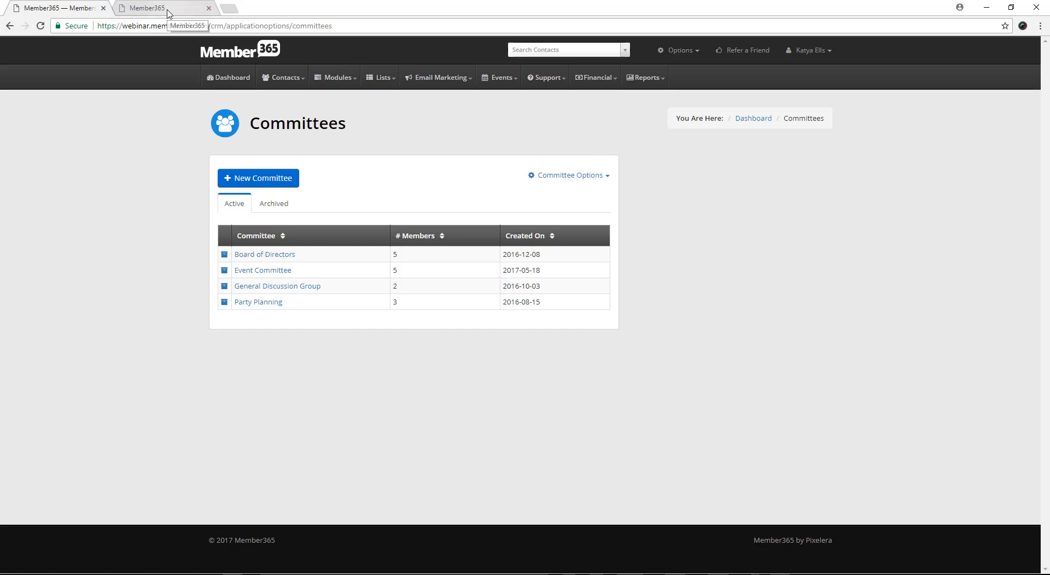
Step: Switch to the Member365 member portal and open the Gold Members Only workspace from the Gold Members group
left_click(167, 8)
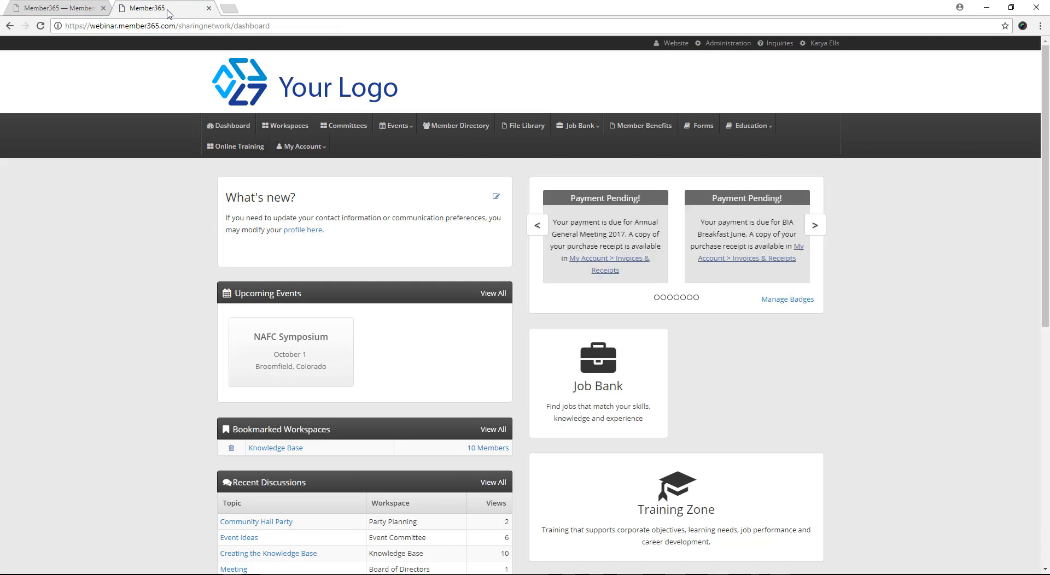
left_click(299, 127)
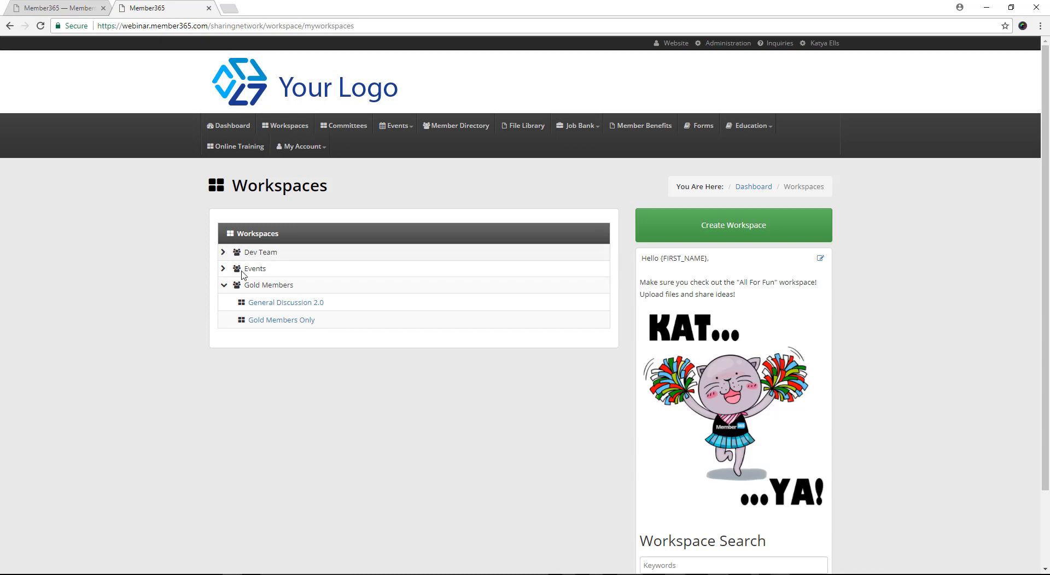
left_click(224, 286)
left_click(224, 285)
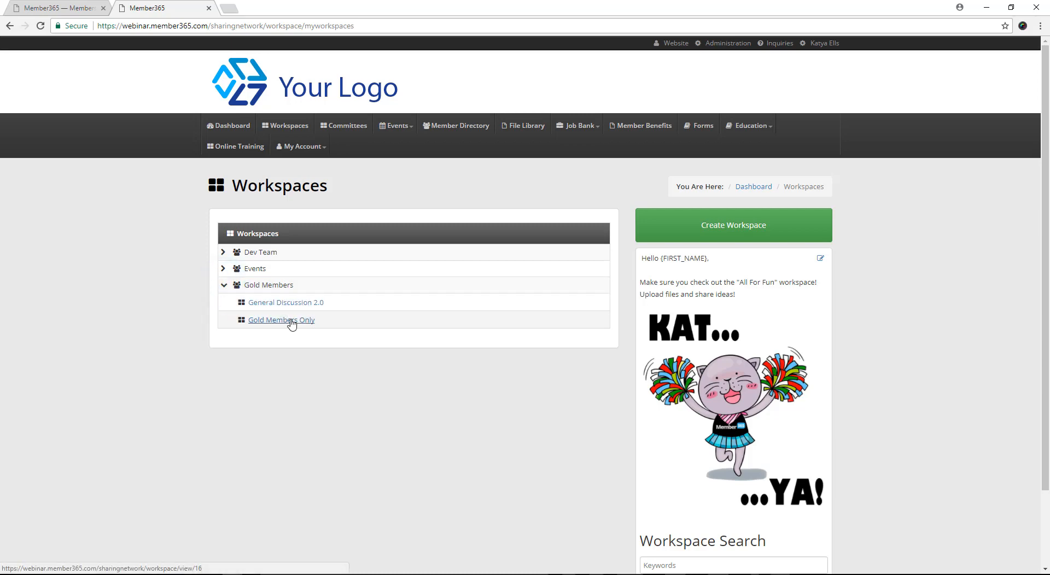
left_click(291, 322)
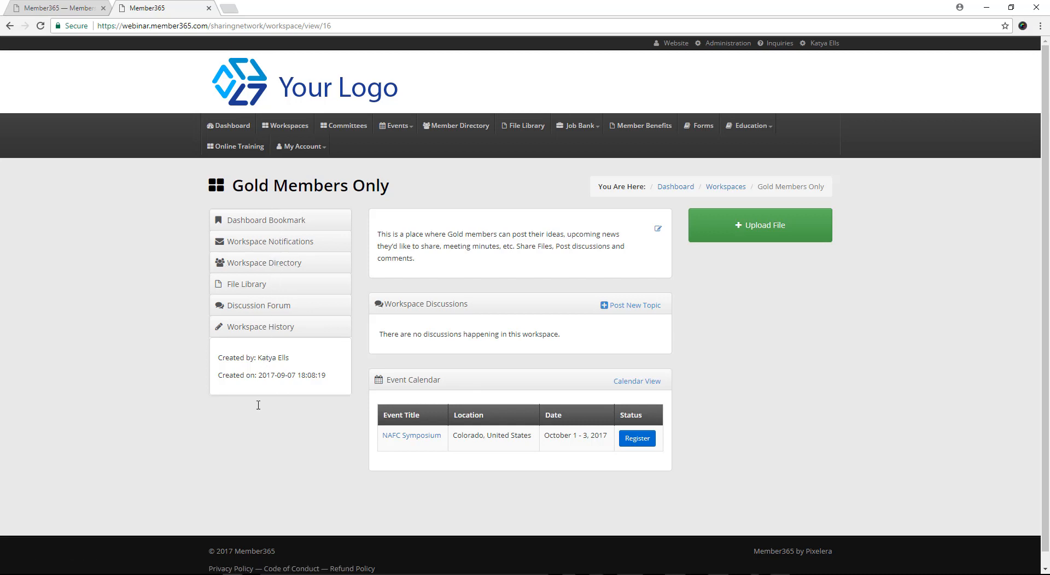
Step: Look over the workspace's notification setting and its dashboard bookmark option
left_click(251, 246)
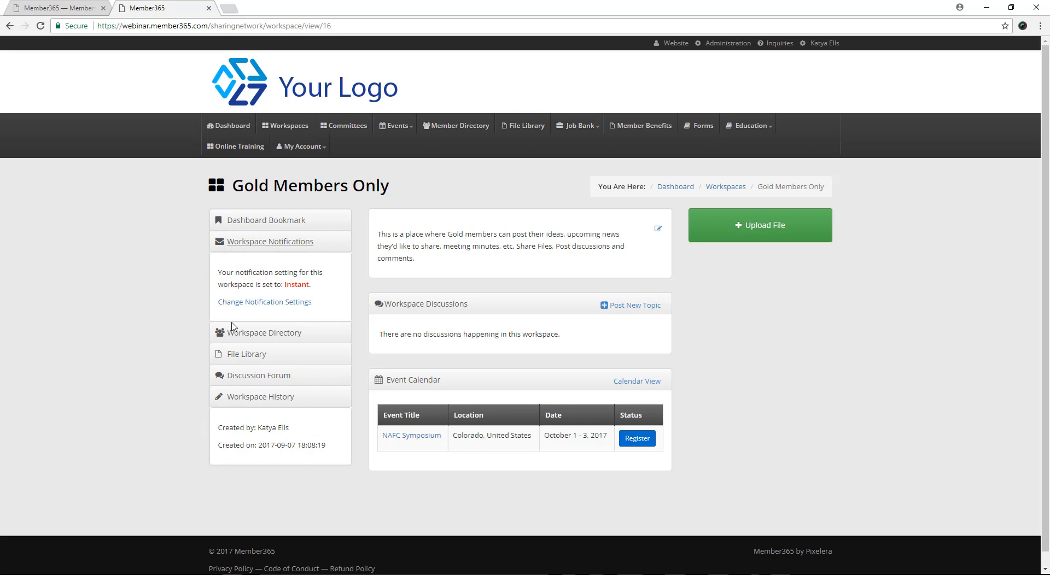
left_click(274, 243)
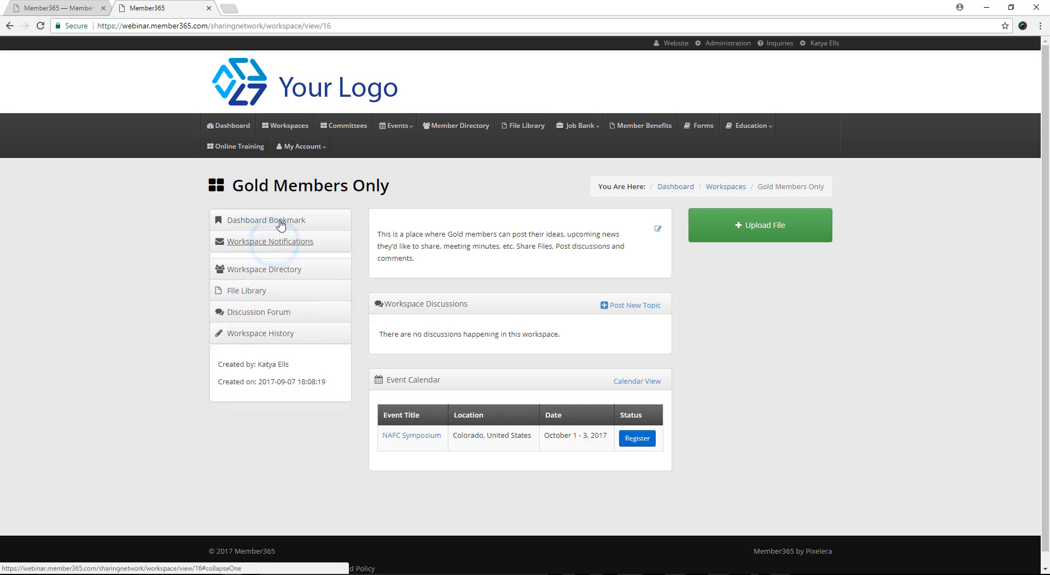
left_click(281, 224)
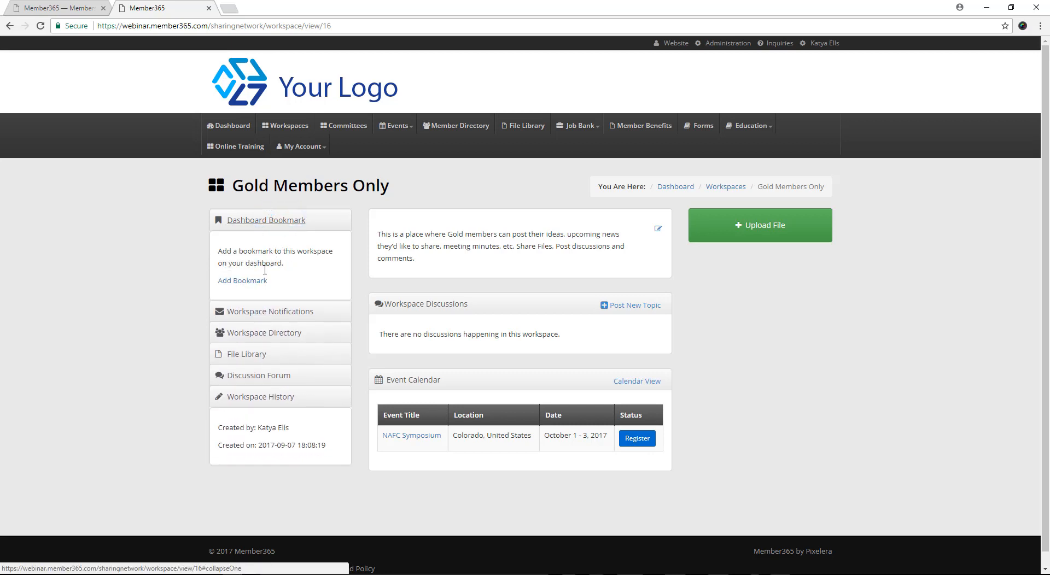
left_click(272, 227)
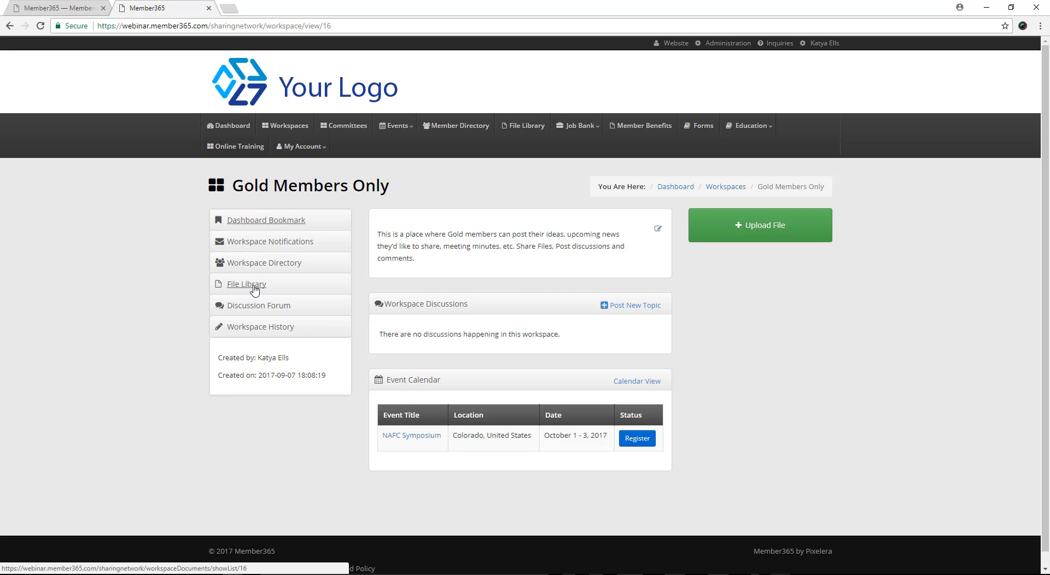
Step: Post a new discussion in the Gold Members Only workspace with the subject "Gold Members Only!" and the topic text "Let's Chat!"
left_click(654, 309)
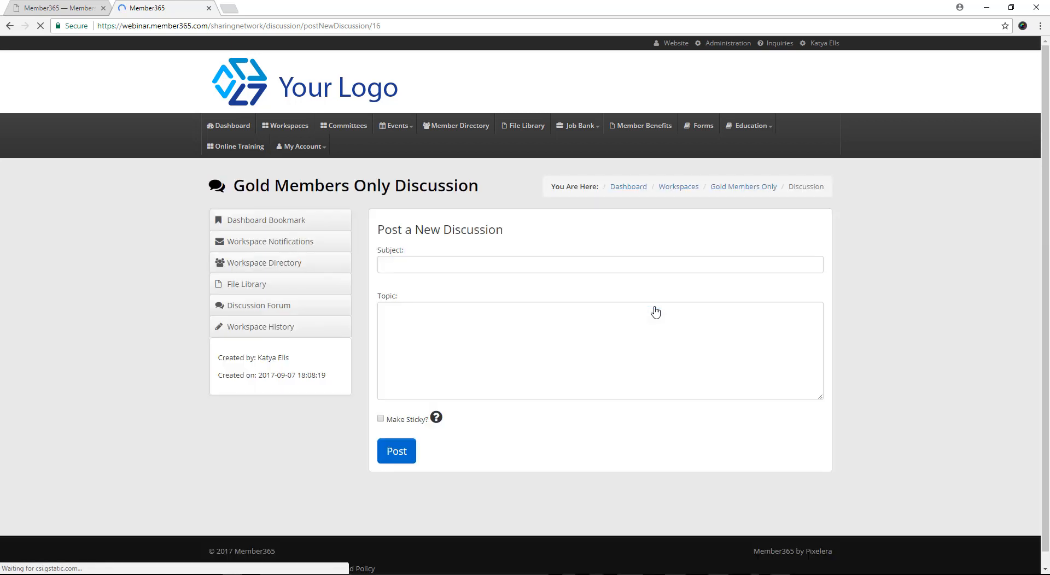
left_click(425, 265)
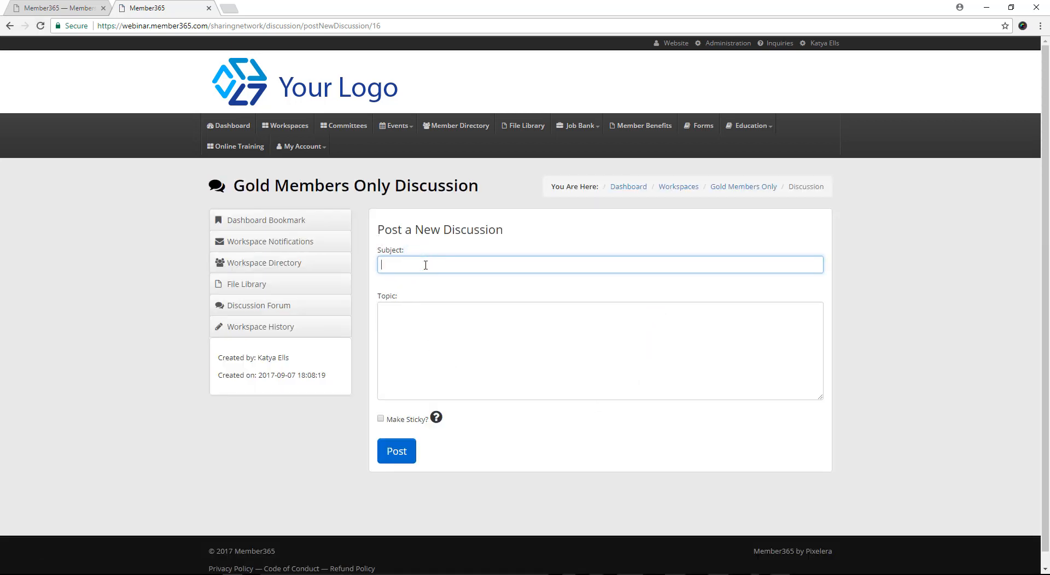
type("Gold Members Only!")
left_click(469, 315)
type("Let's Chat!")
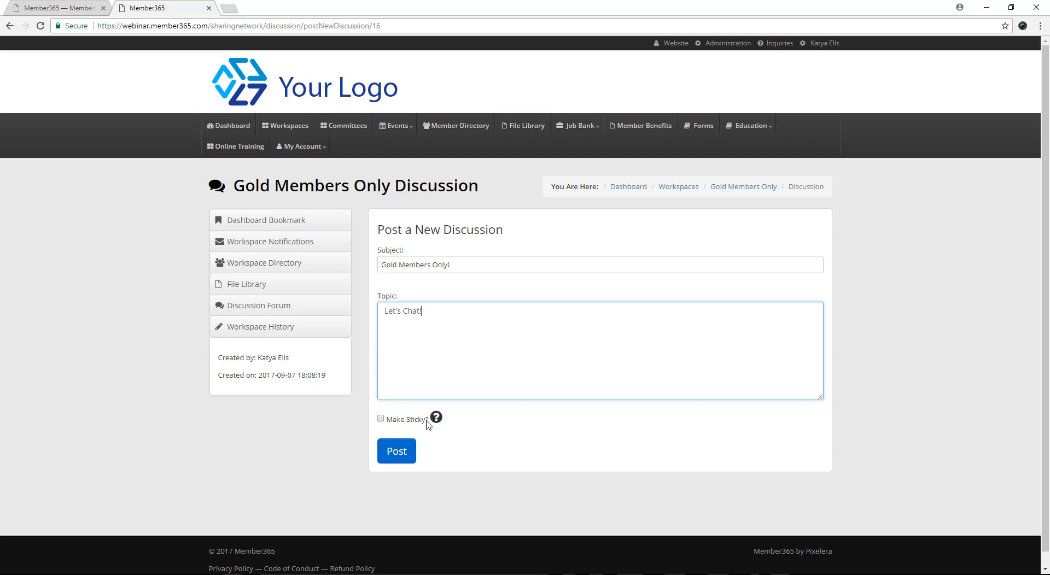
left_click(399, 424)
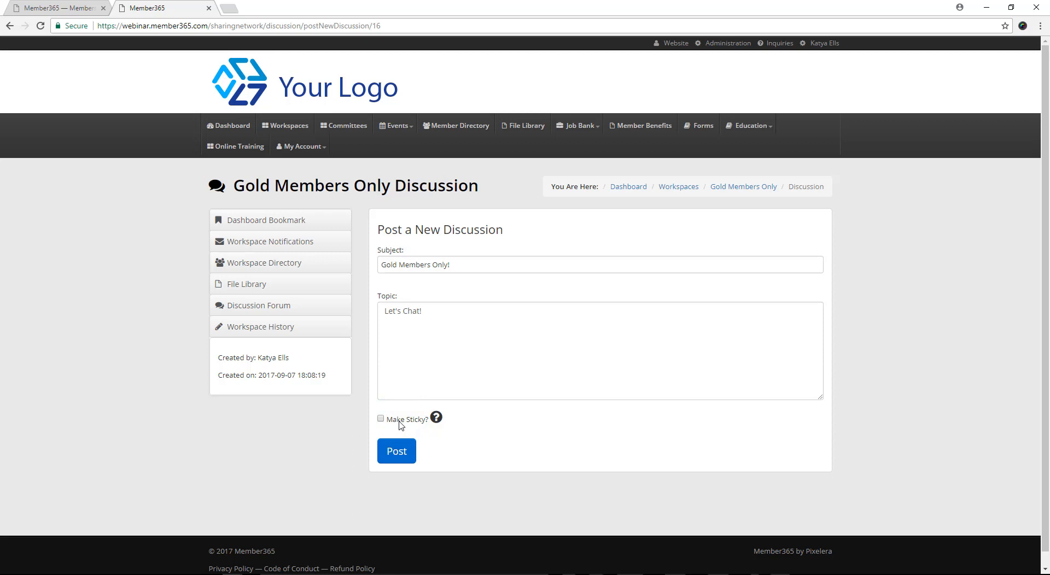
left_click(408, 458)
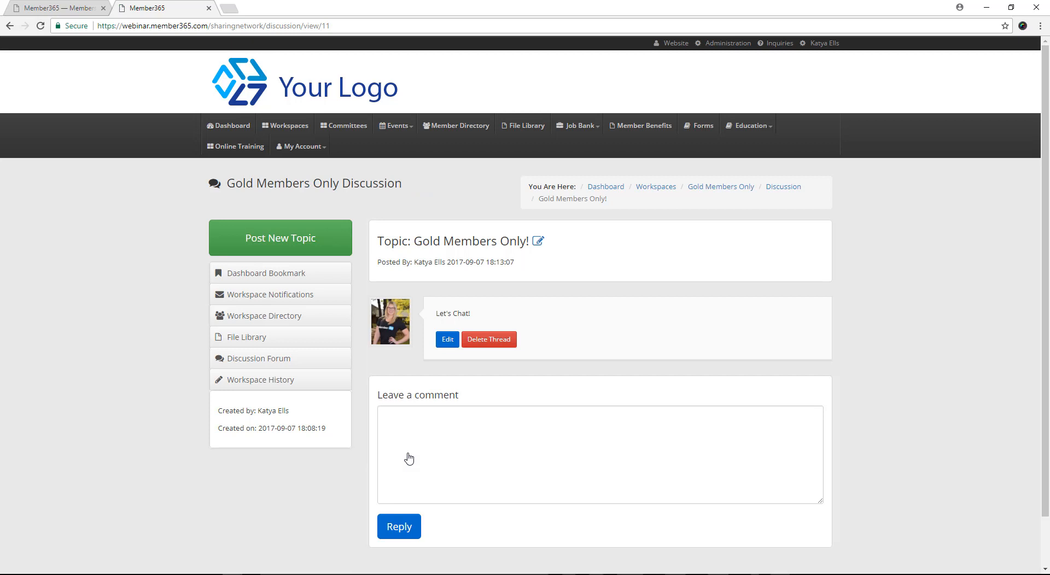
Step: Return to the Gold Members Only workspace and upload the Continuing Education PowerPoint file without choosing a category
left_click(720, 188)
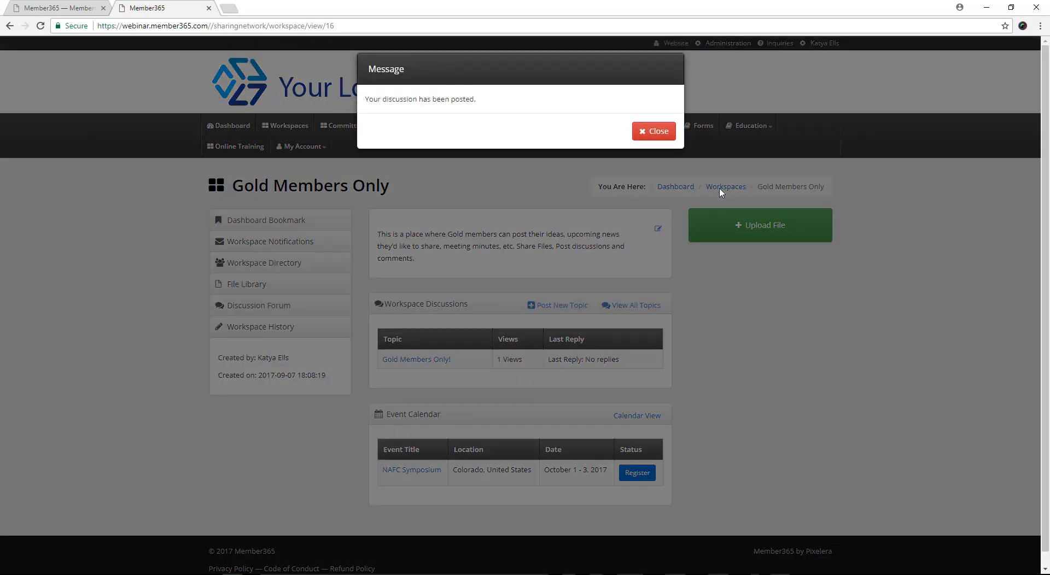
left_click(651, 130)
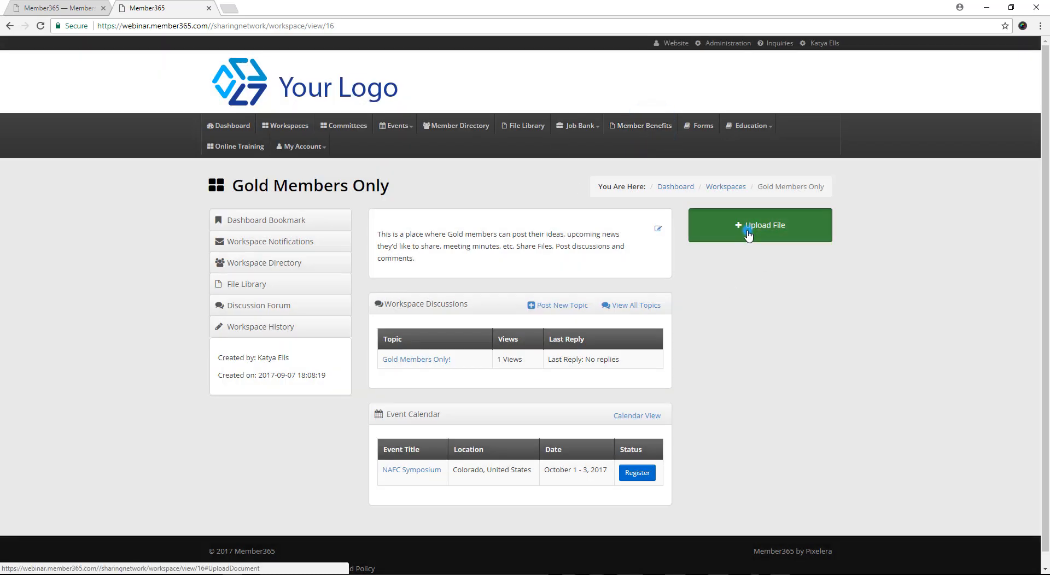
left_click(748, 234)
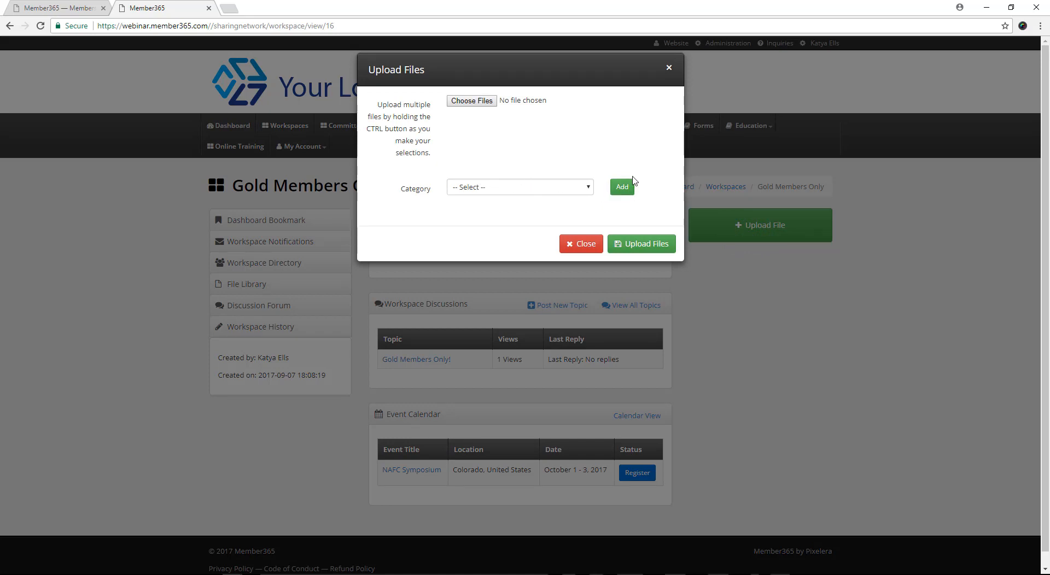
left_click(475, 105)
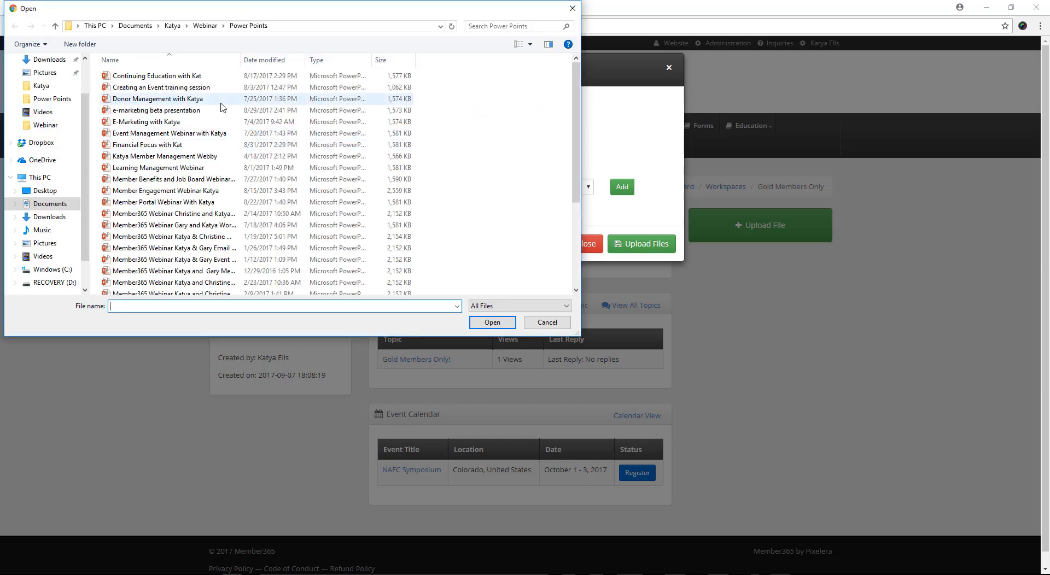
double_click(183, 76)
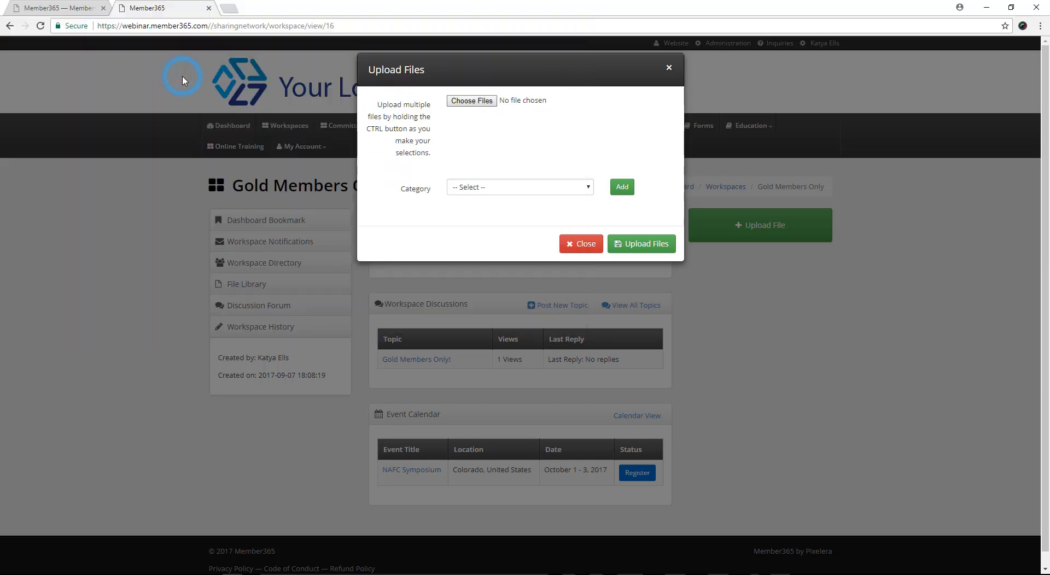
left_click(627, 247)
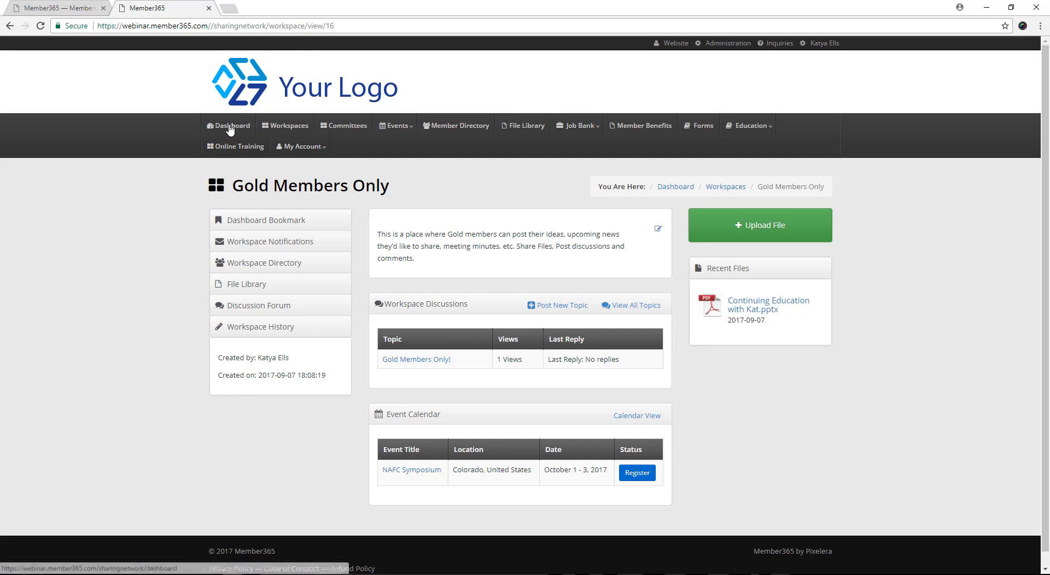
Step: View the Event Planning workspace among the committee workspaces and return to the dashboard
left_click(344, 127)
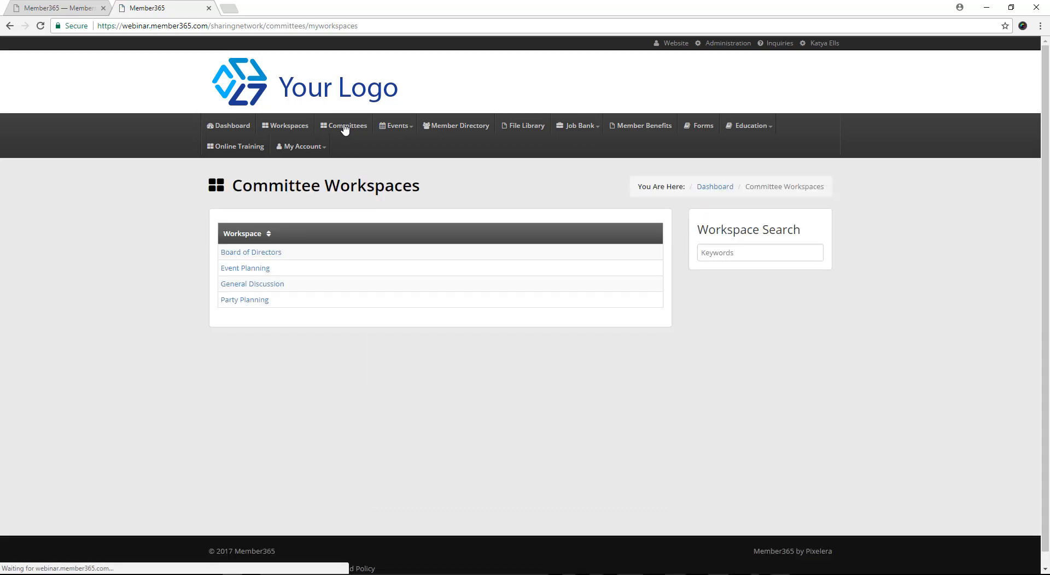
left_click(250, 270)
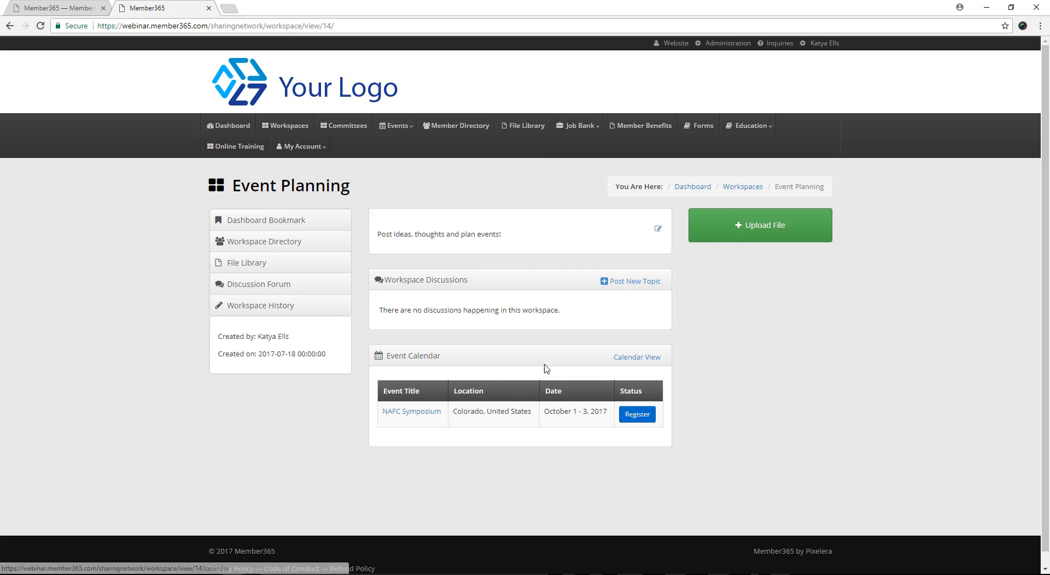
left_click(233, 124)
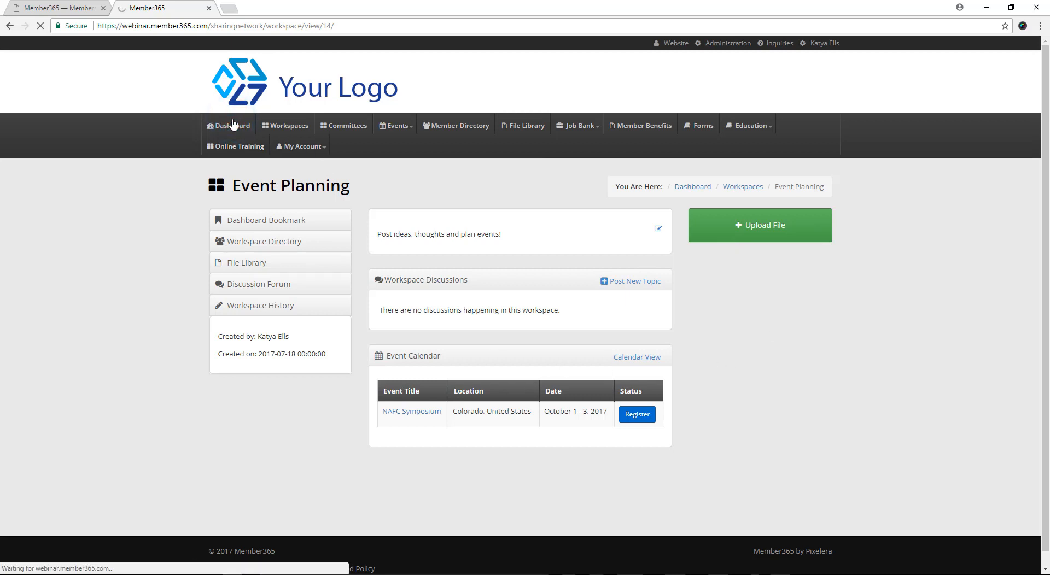